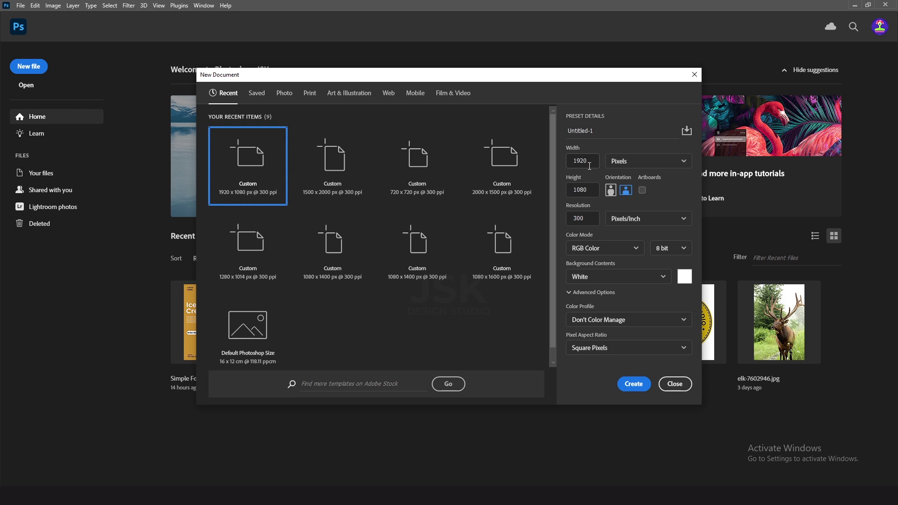
Step: Create a 1920 × 1080 px document at 300 ppi from the New Document dialog
mouse_move(589, 165)
left_mouse_down()
mouse_move(581, 161)
mouse_move(571, 188)
left_mouse_up()
left_click_drag(588, 218, 571, 218)
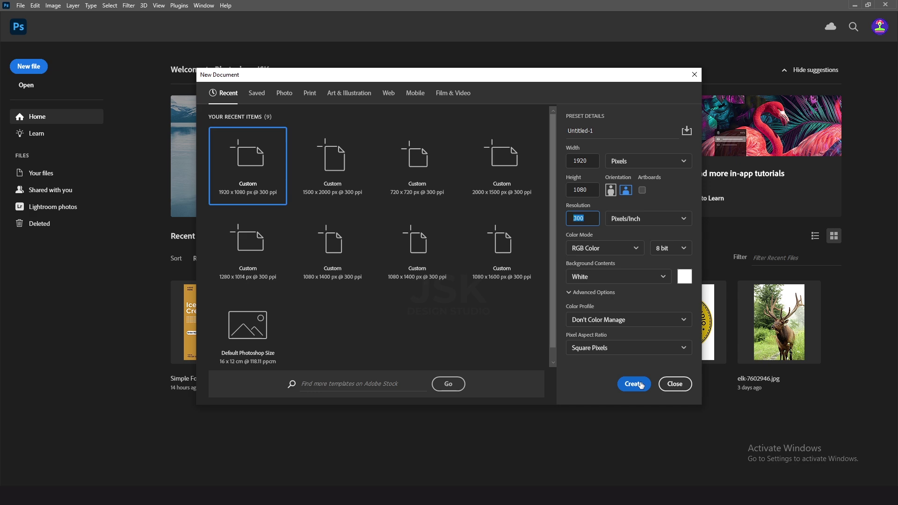
left_click(635, 384)
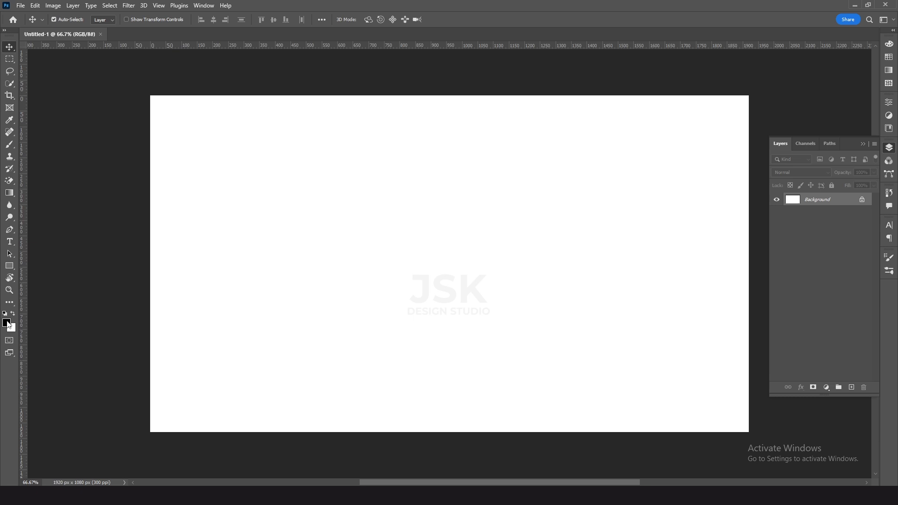
Step: Fill the Background layer with black and swap colours so white is the foreground
key("alt+BackSpace")
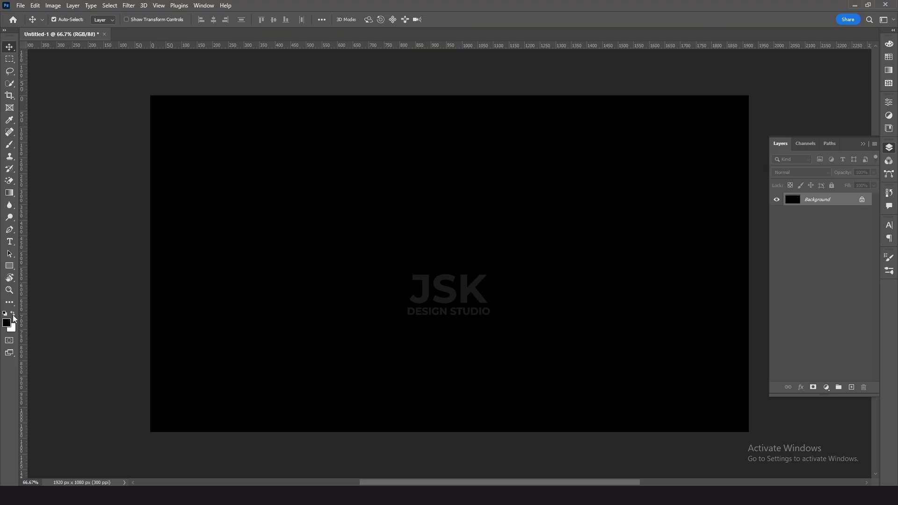
left_click(12, 314)
Step: Add a white text layer reading SHADOW near the canvas centre
key("t")
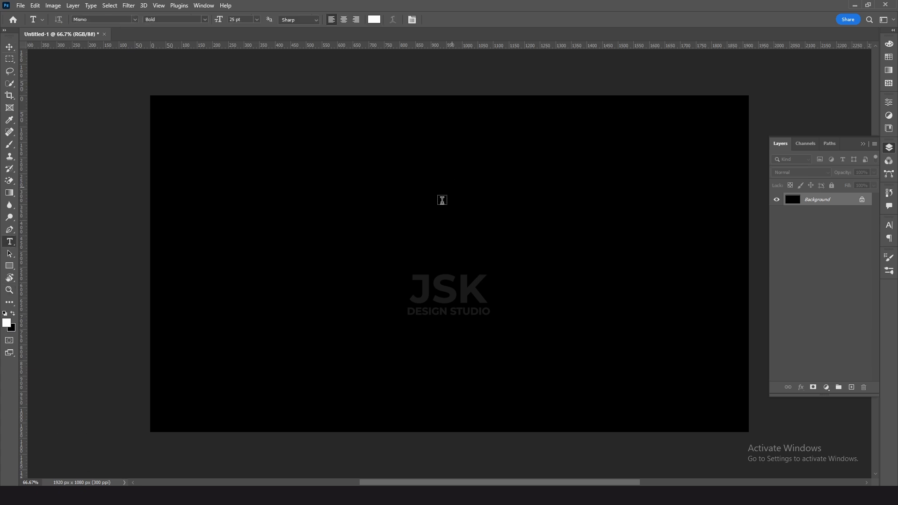
left_click(370, 229)
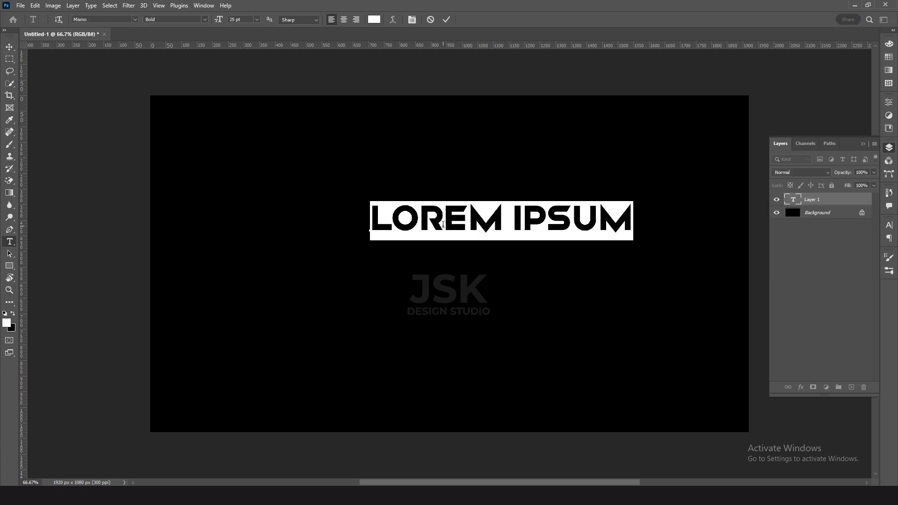
type("SHADOW")
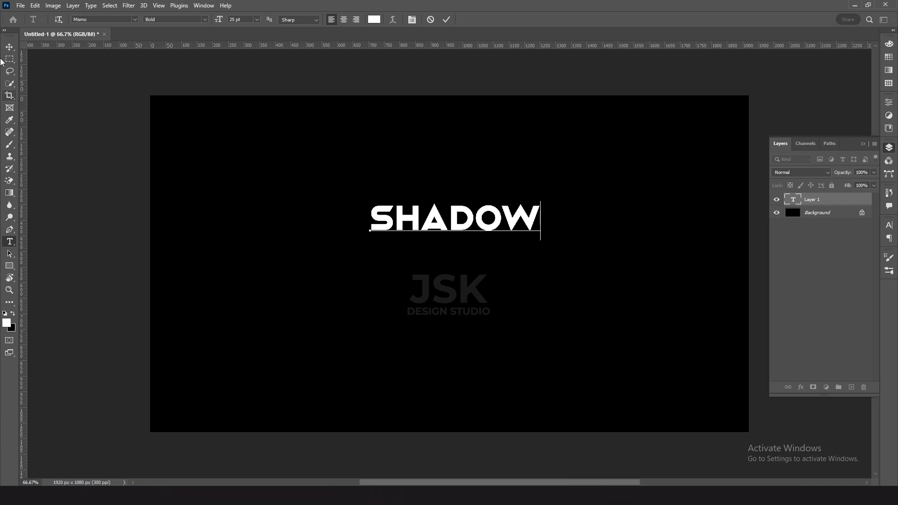
left_click(10, 46)
Step: Scale SHADOW to about double its size, then select the letters after the S
key("ctrl+t")
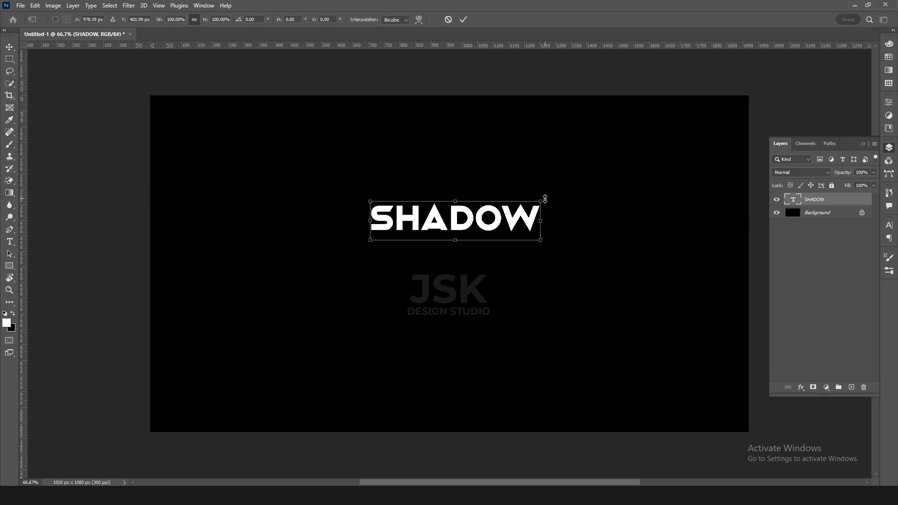
left_click_drag(544, 199, 652, 157)
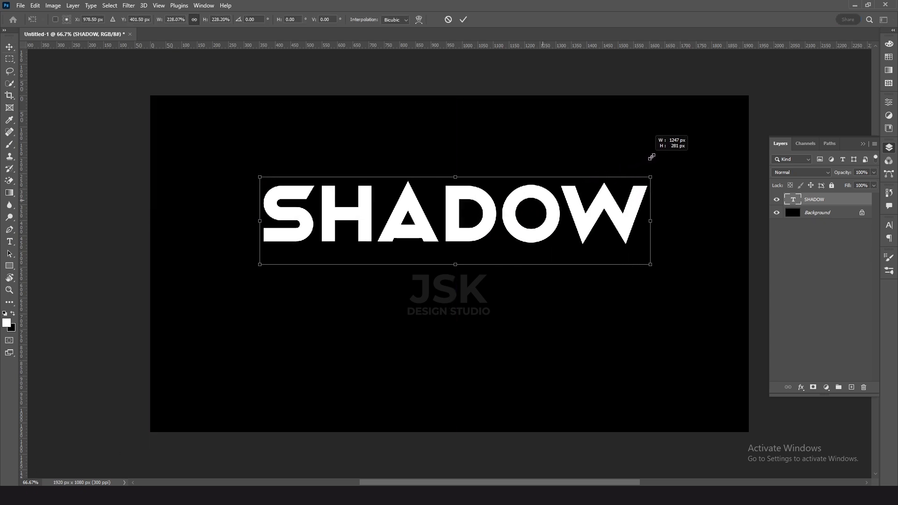
key("Return")
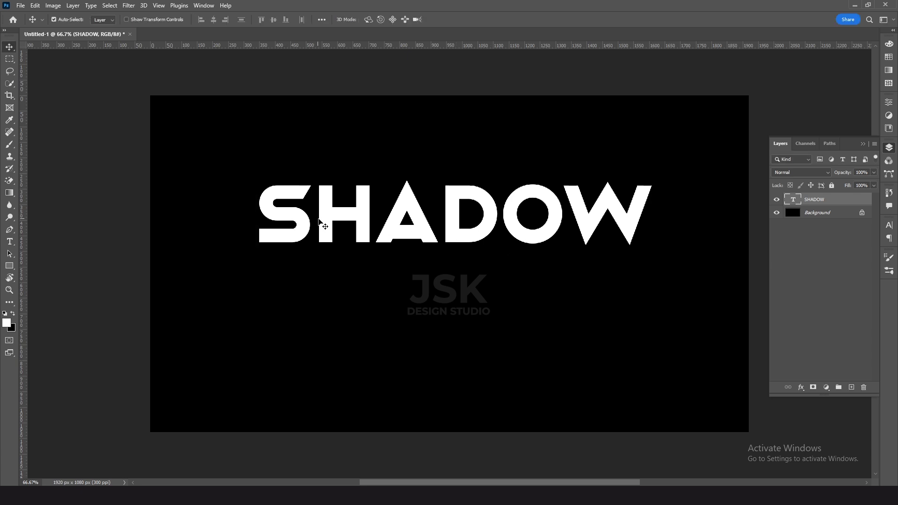
key("t")
left_click_drag(315, 212, 651, 210)
Step: Cut the text down to S and duplicate it as a separate H letter layer
key("BackSpace")
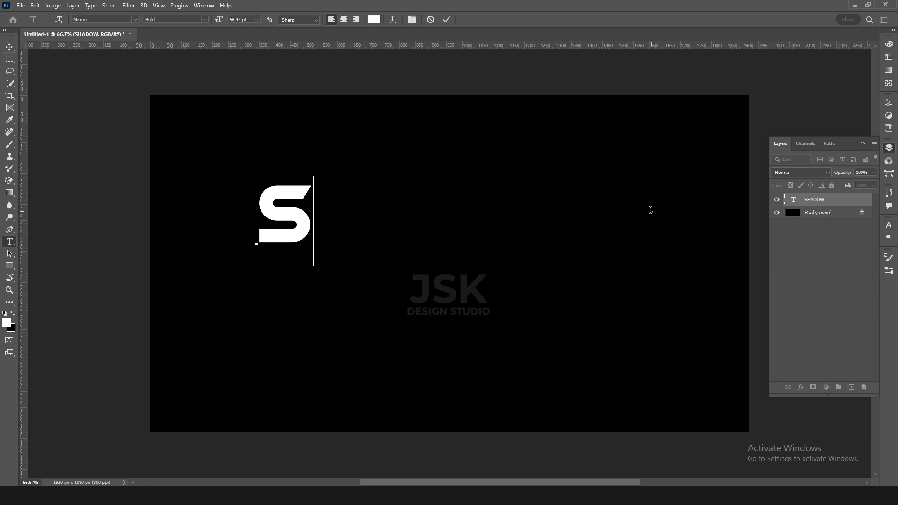
key("ctrl+Return")
key("v")
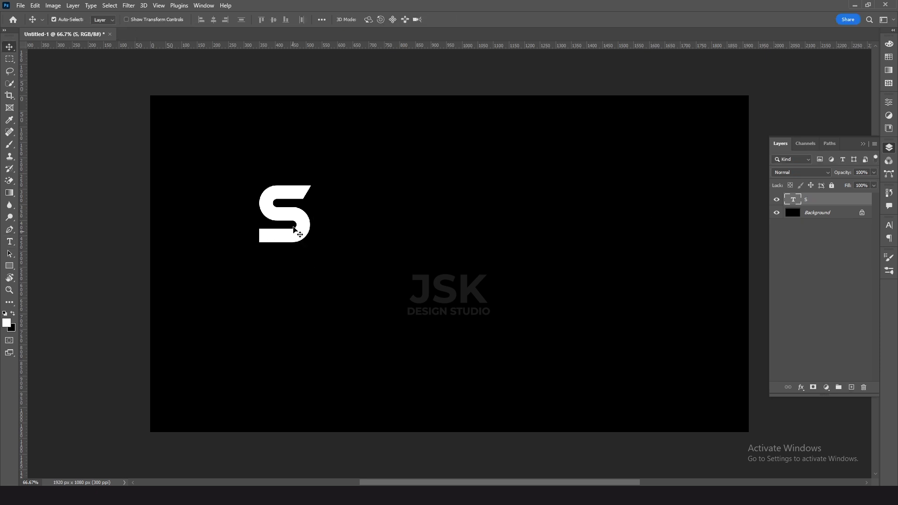
left_click_drag(286, 216, 341, 219)
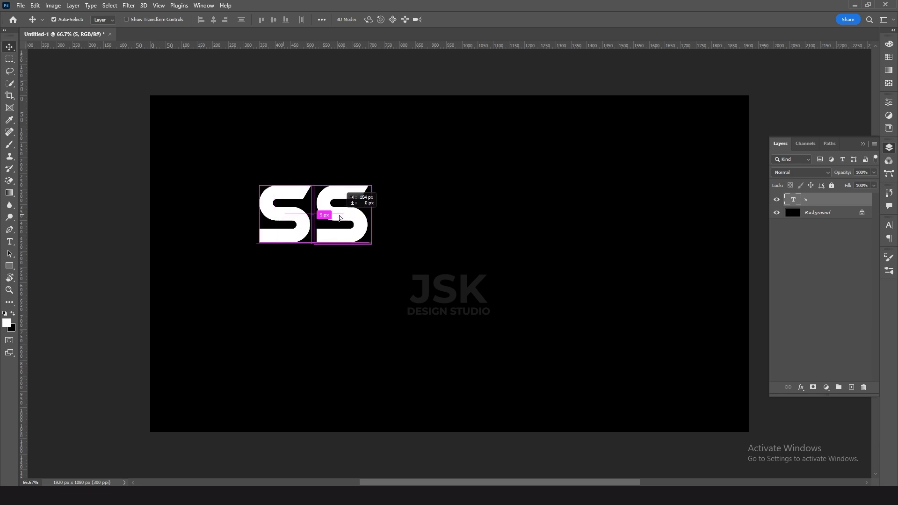
double_click(339, 213)
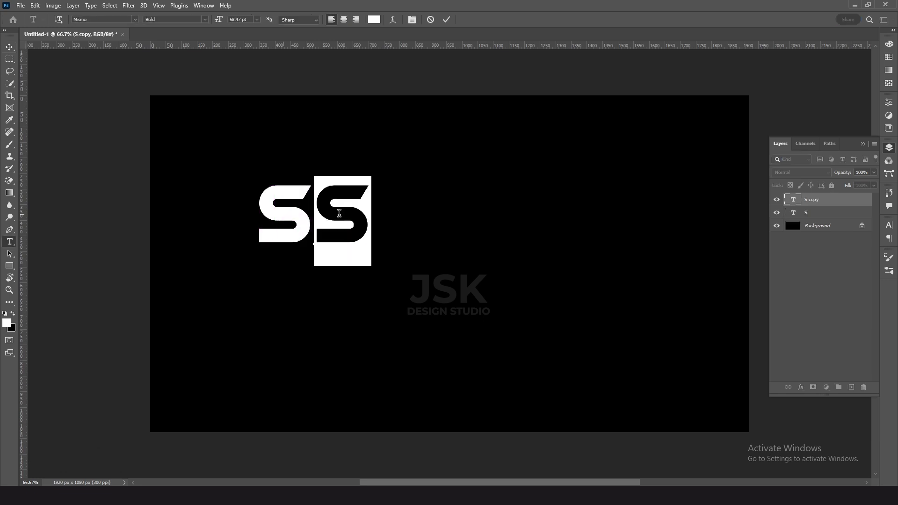
type("H")
key("ctrl+Return")
Step: Duplicate the letter layer rightward and retype the copies as A and D
key("v")
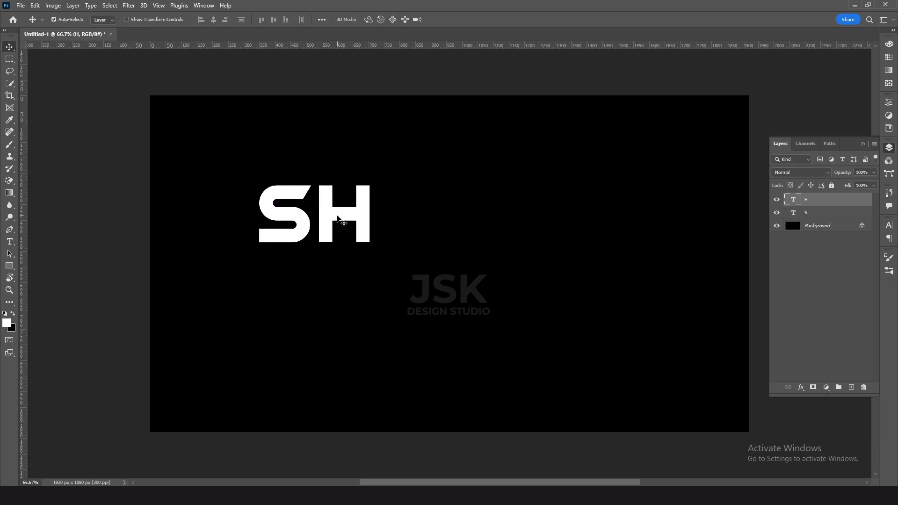
left_click_drag(339, 216, 591, 197)
double_click(394, 215)
type("A")
key("ctrl+Return")
double_click(472, 207)
type("D")
key("ctrl+Return")
Step: Retype the remaining copied letter layers as O and W
left_click(526, 196)
type("O")
key("Delete")
key("ctrl+Return")
double_click(590, 196)
type("W")
key("ctrl+Return")
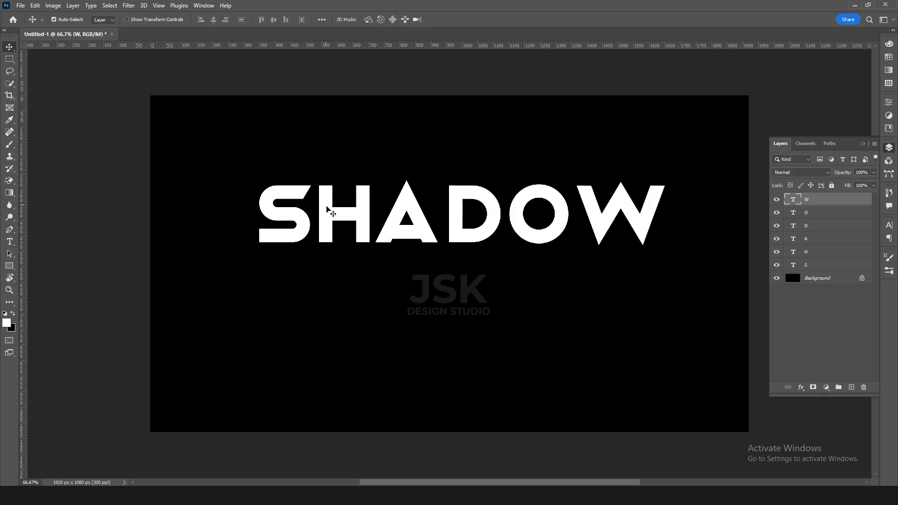
Step: Nudge H, A, D, O and W leftward so the letters sit closer together
left_click(328, 209)
left_click_drag(330, 209, 326, 209)
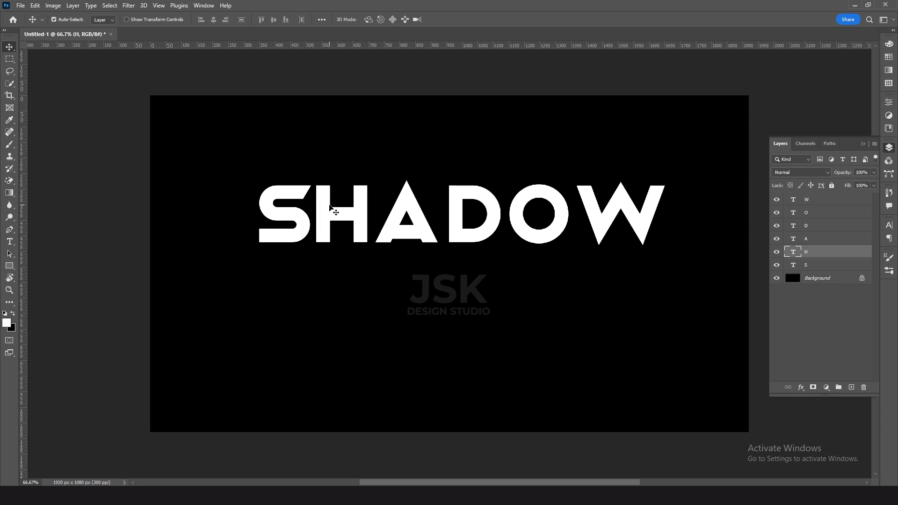
left_click(402, 202)
left_click_drag(402, 202, 400, 202)
left_click_drag(465, 198, 454, 198)
left_click_drag(534, 200, 521, 201)
left_click(622, 201)
left_click_drag(622, 201, 601, 201)
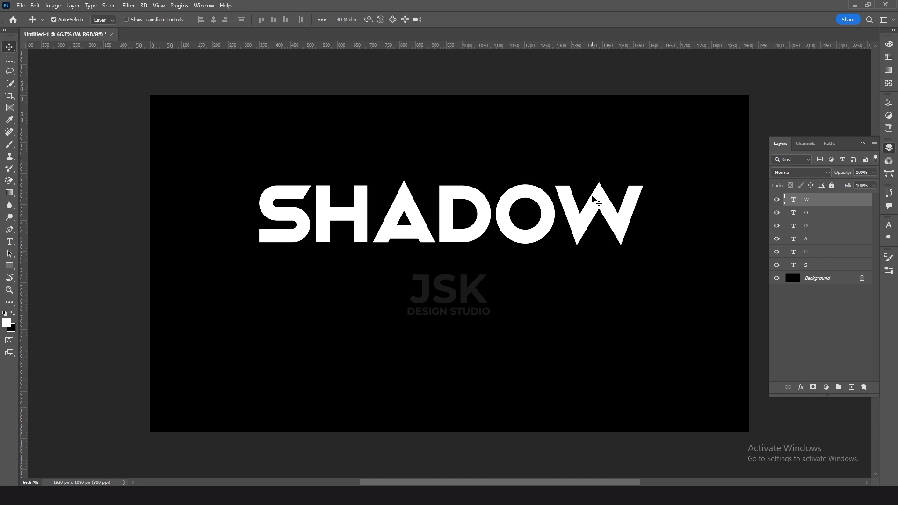
Step: Select the S glyph and browse the font list, leaving the font unchanged
key("t")
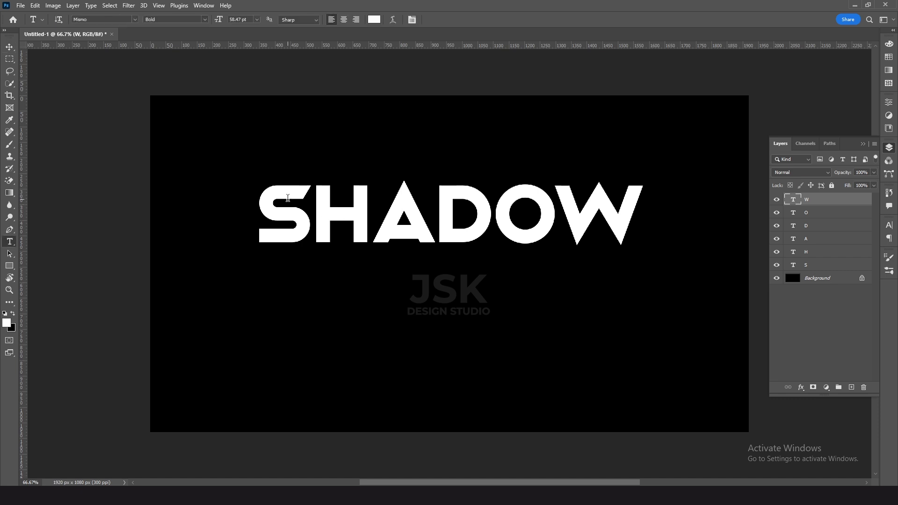
left_click(289, 200)
key("ctrl+a")
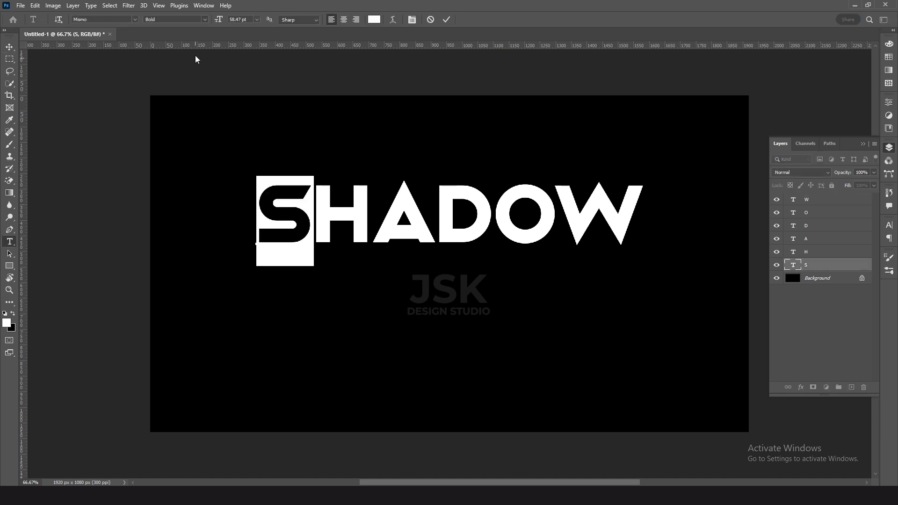
left_click(133, 20)
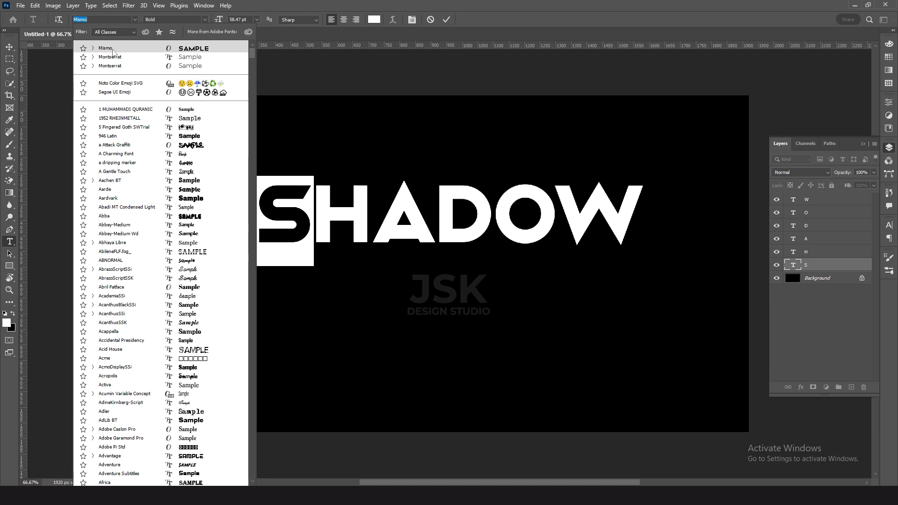
left_click(295, 8)
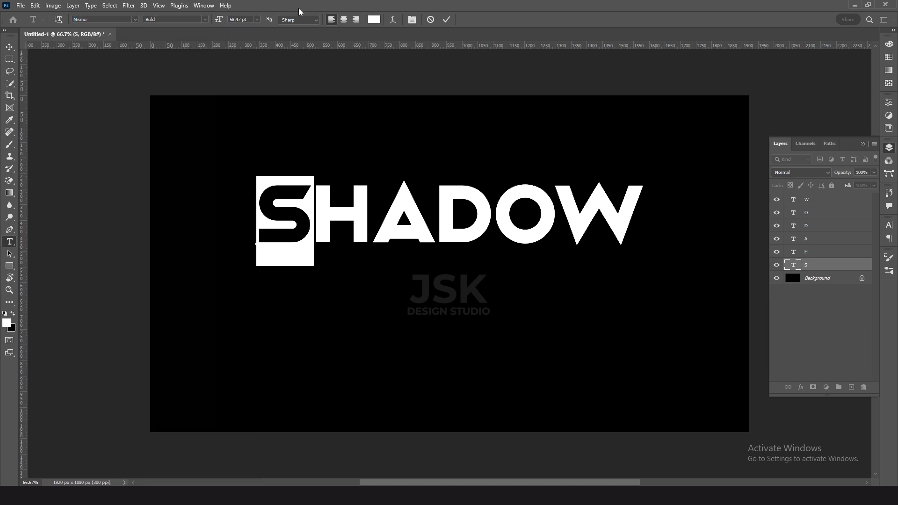
left_click(349, 132)
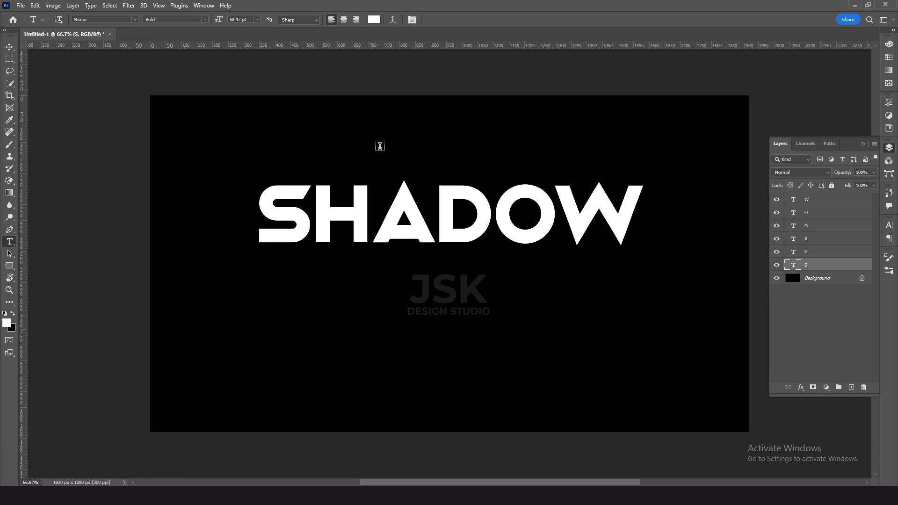
Step: Group all six letter layers into a group named Text
key("v")
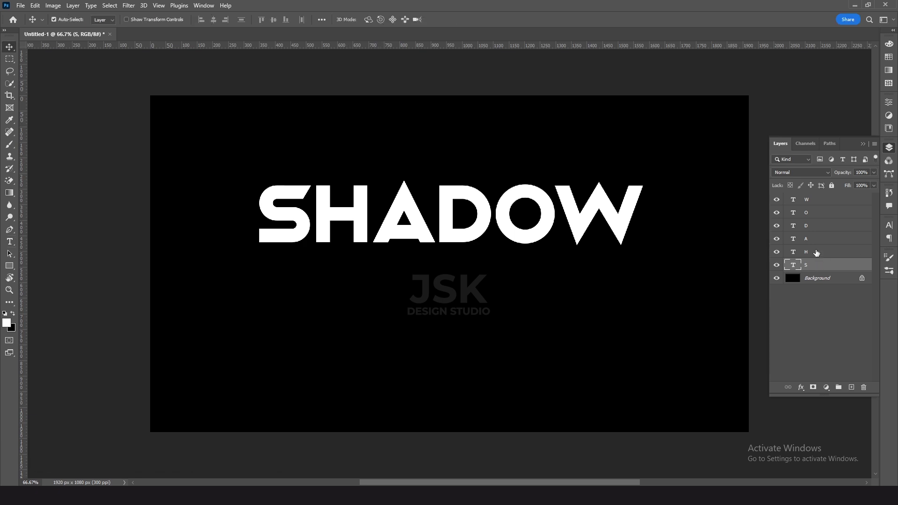
left_click(818, 201, "shift")
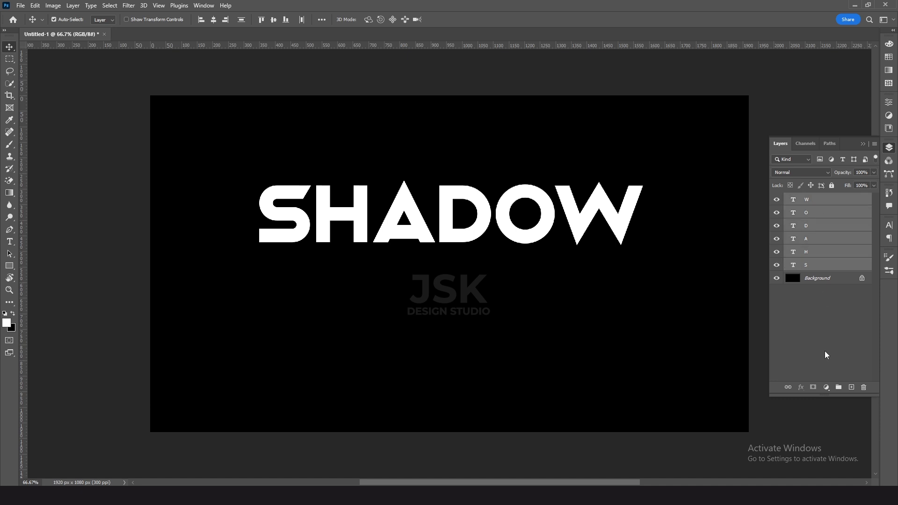
key("ctrl+g")
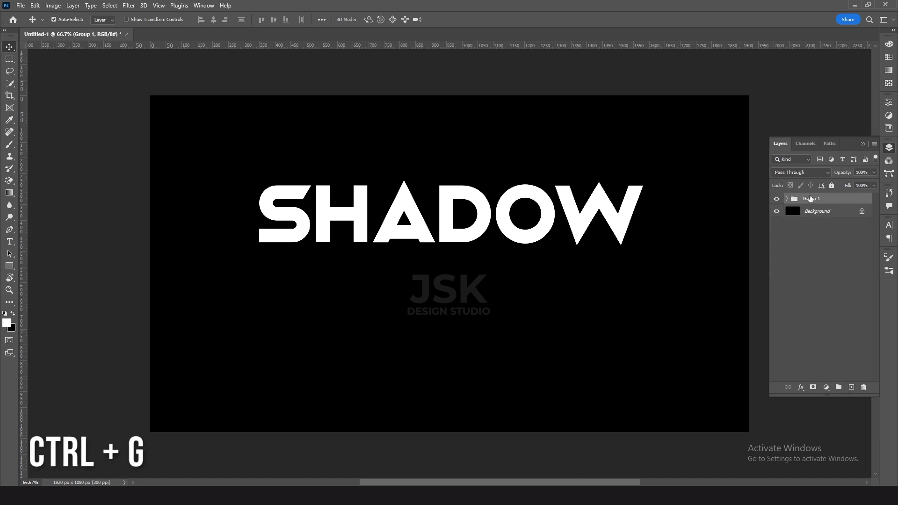
double_click(812, 199)
type("Text")
key("Return")
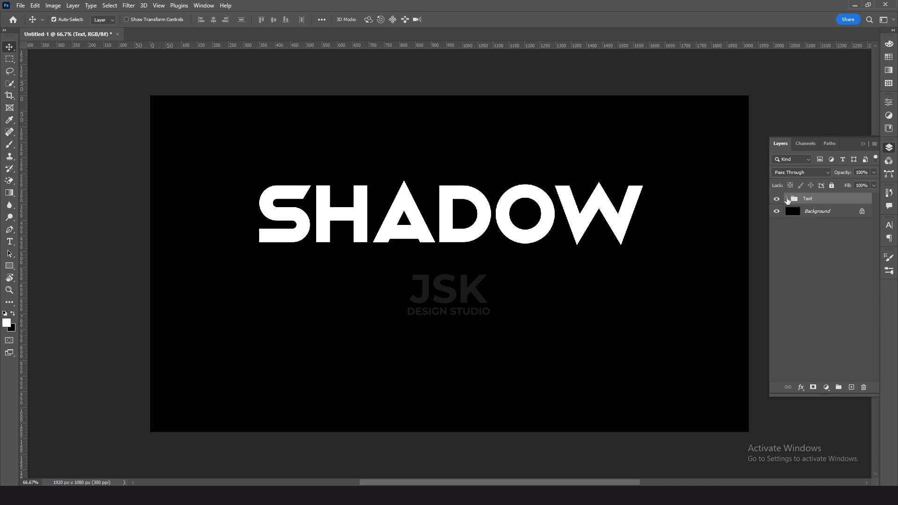
Step: Expand the Text group, select the S layer and add a layer mask
left_click(787, 199)
left_click(814, 278)
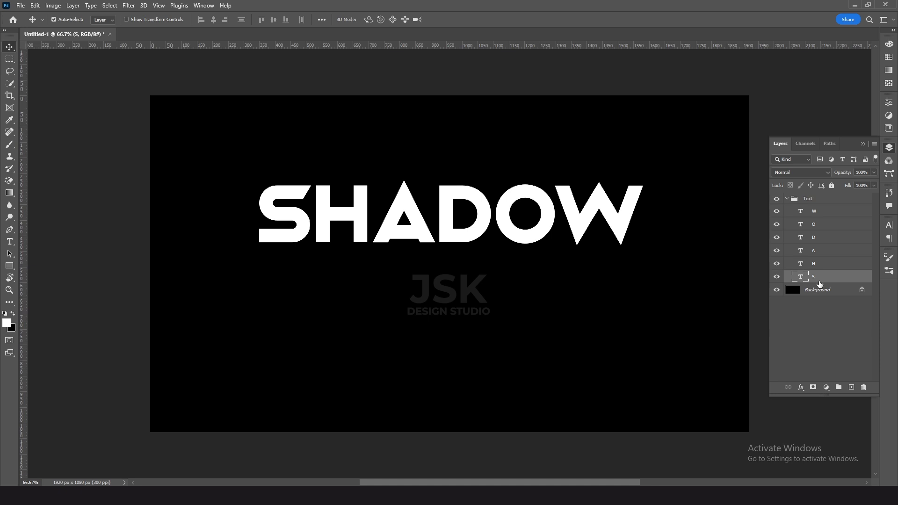
left_click(813, 387)
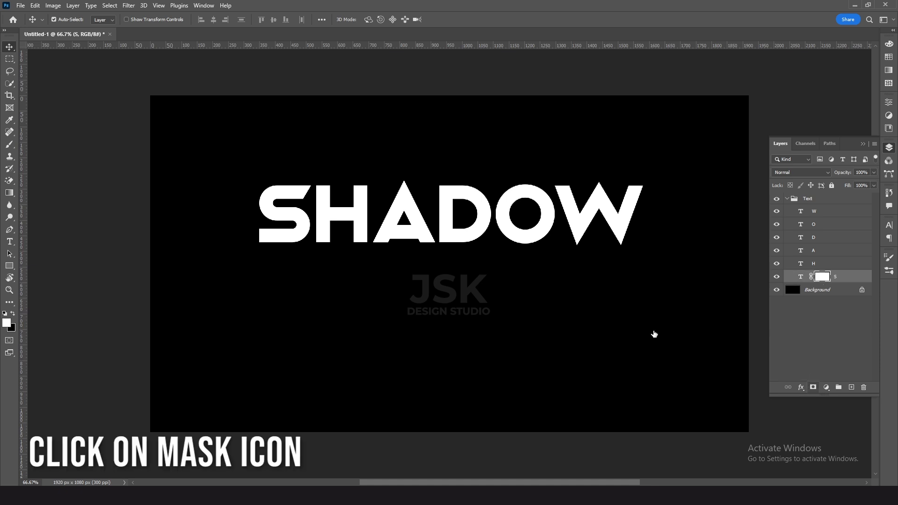
Step: Fade the S mask from white to black on its right with the Gradient Tool
key("g")
right_click(10, 192)
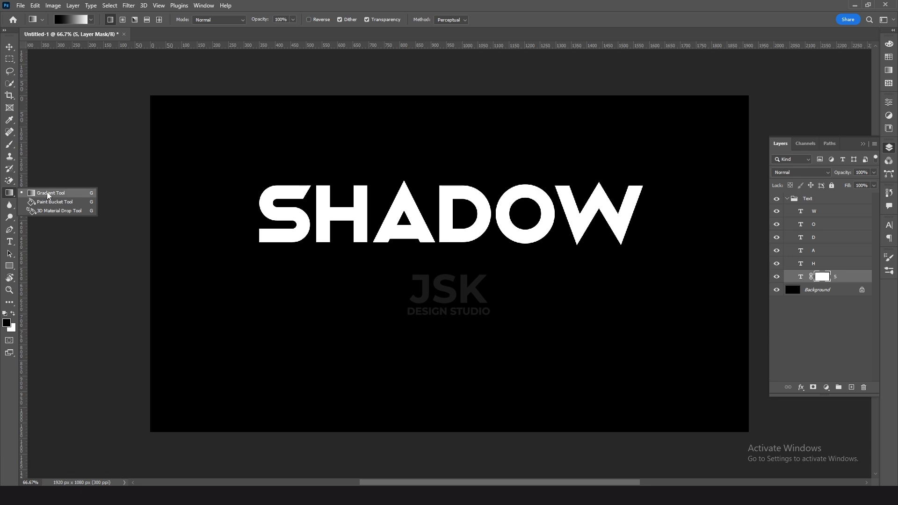
left_click(49, 195)
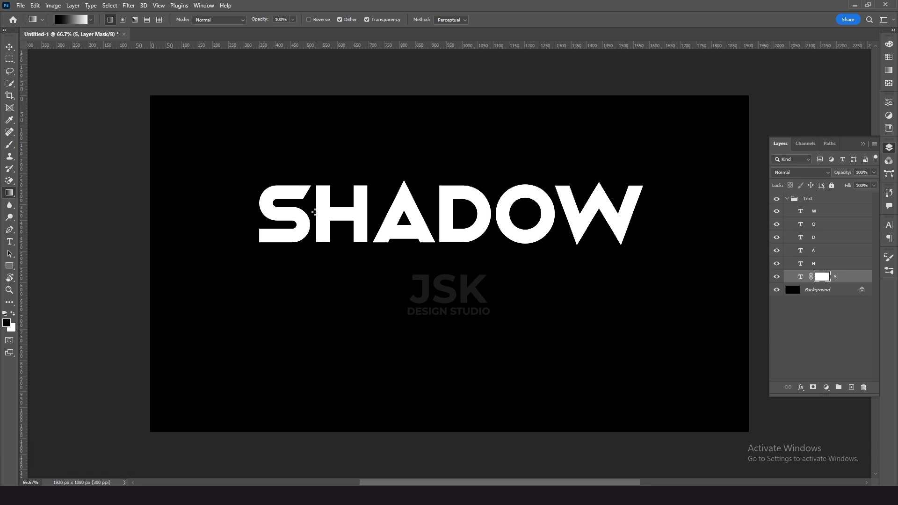
mouse_move(290, 210)
left_mouse_down()
mouse_move(256, 211)
mouse_move(271, 219)
left_mouse_up()
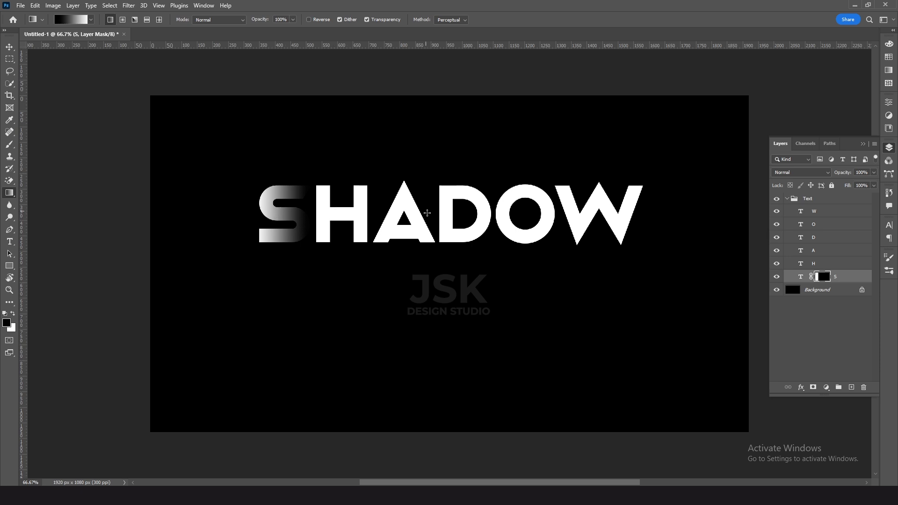
scroll(409, 227, "up", 1)
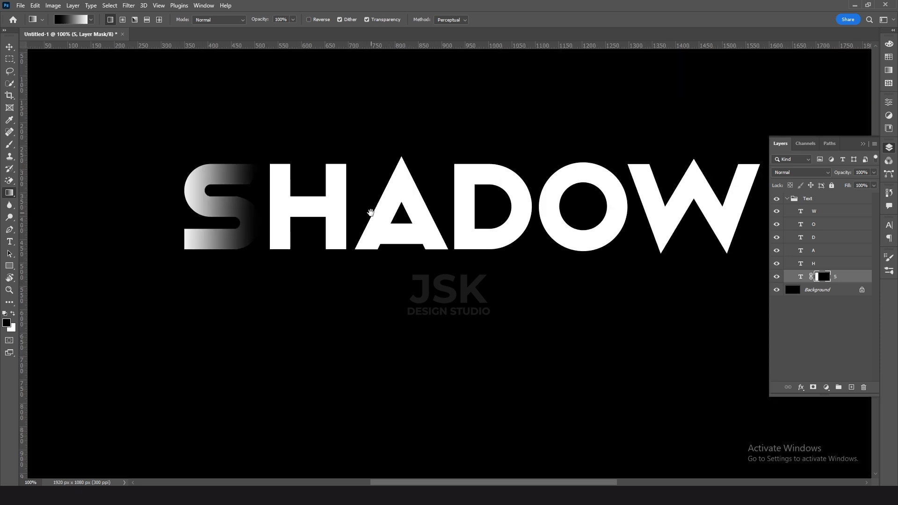
left_click_drag(370, 213, 354, 239)
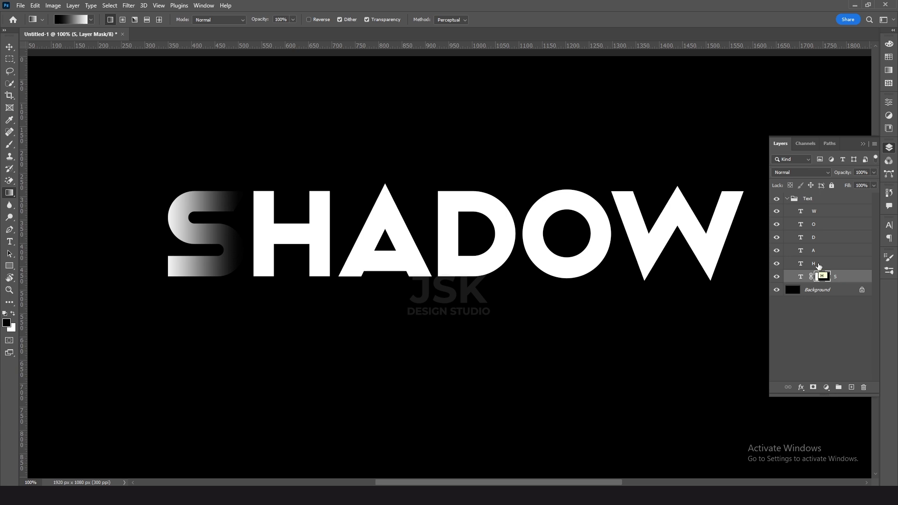
Step: Add masks to H, A and D and fade each to black toward its right
left_click(818, 265)
left_click(813, 387)
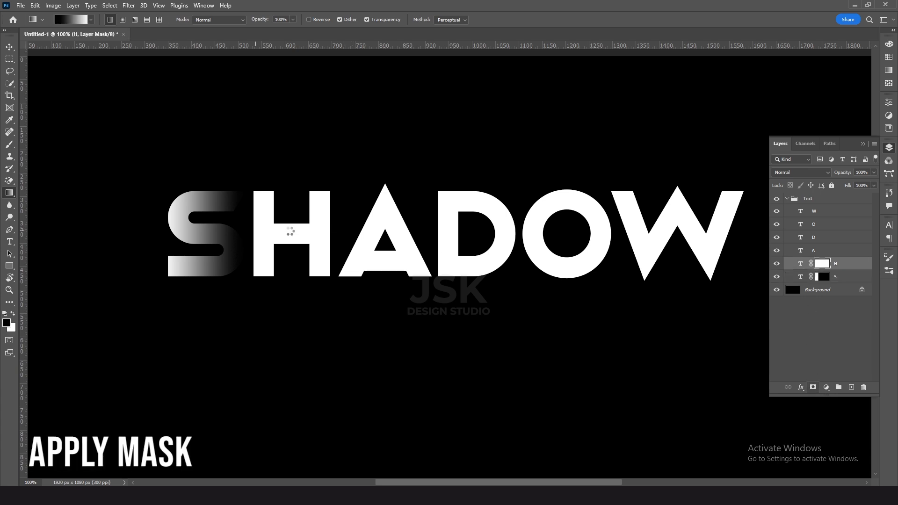
left_click_drag(345, 233, 295, 234)
left_click(818, 251)
left_click(813, 387)
left_click_drag(428, 223, 355, 223)
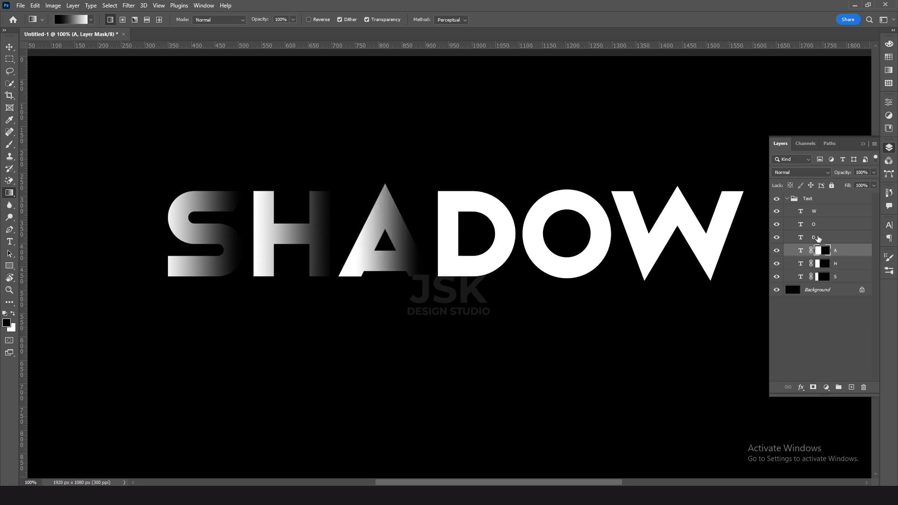
left_click(818, 238)
left_click(813, 387)
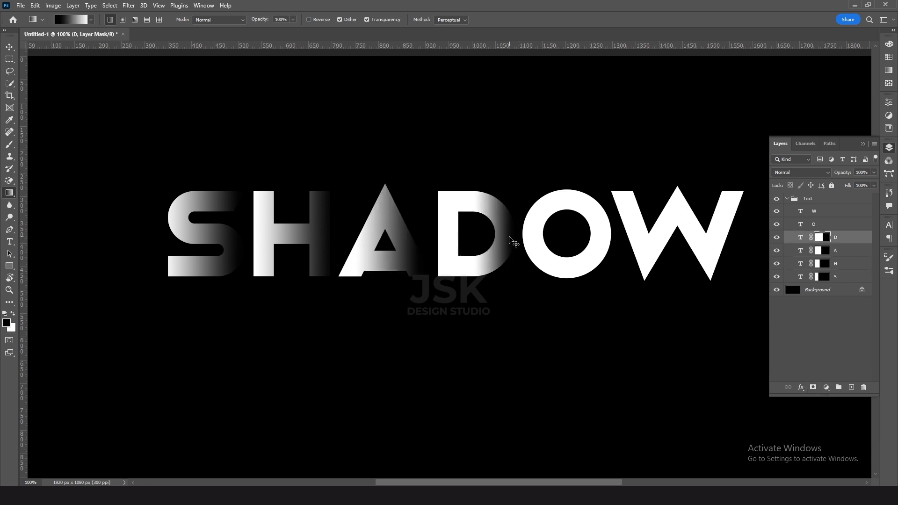
left_click_drag(519, 226, 470, 226)
Step: Mask and fade O and W the same way, then deselect and swap colours
left_click(815, 224)
left_click(813, 387)
left_click_drag(612, 226, 559, 227)
left_click(815, 212)
left_click(812, 387)
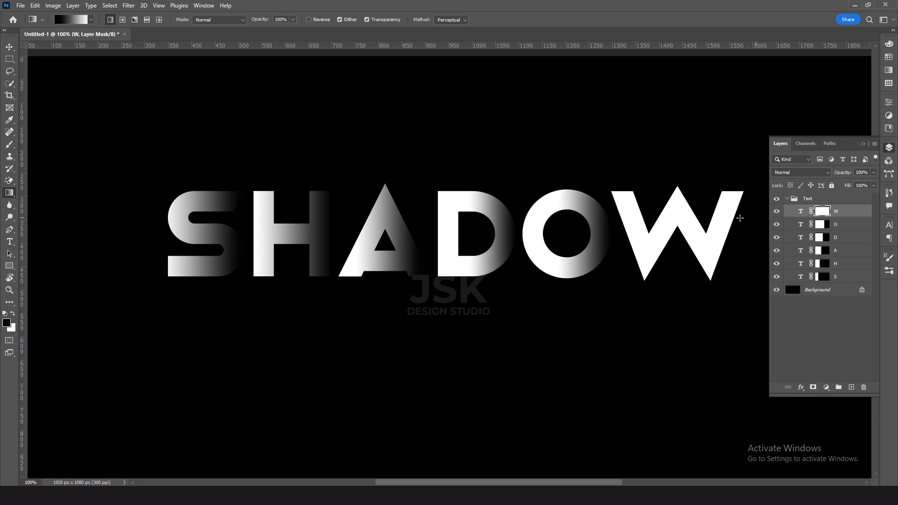
left_click_drag(745, 226, 645, 227)
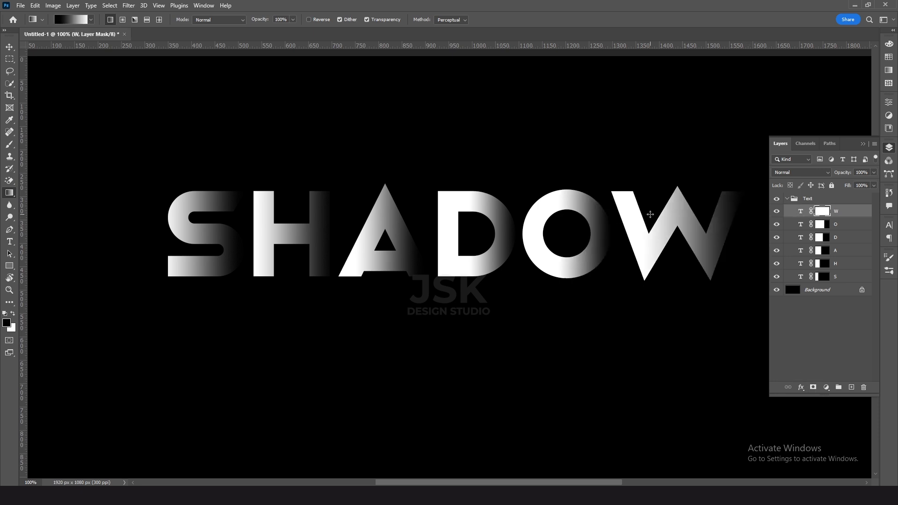
left_click(801, 320)
key("x")
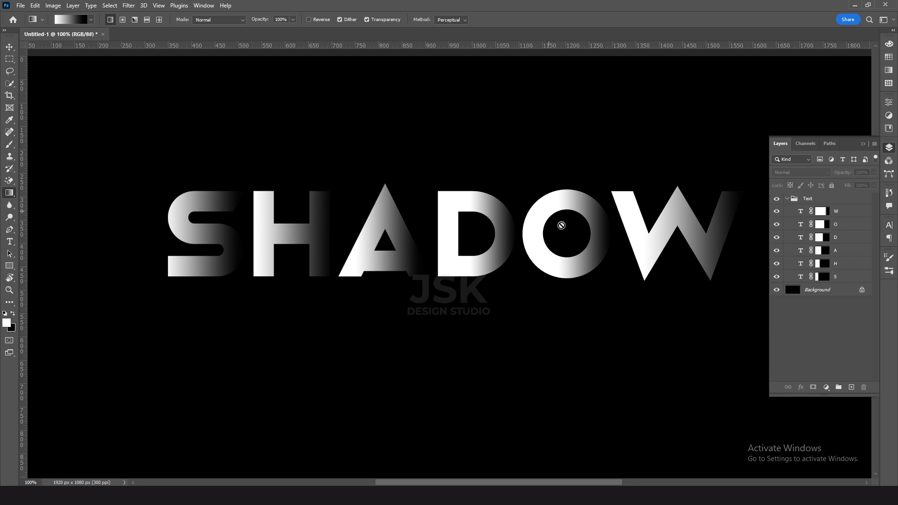
Step: Slide W left to overlap the O, then move O and W left together
key("v")
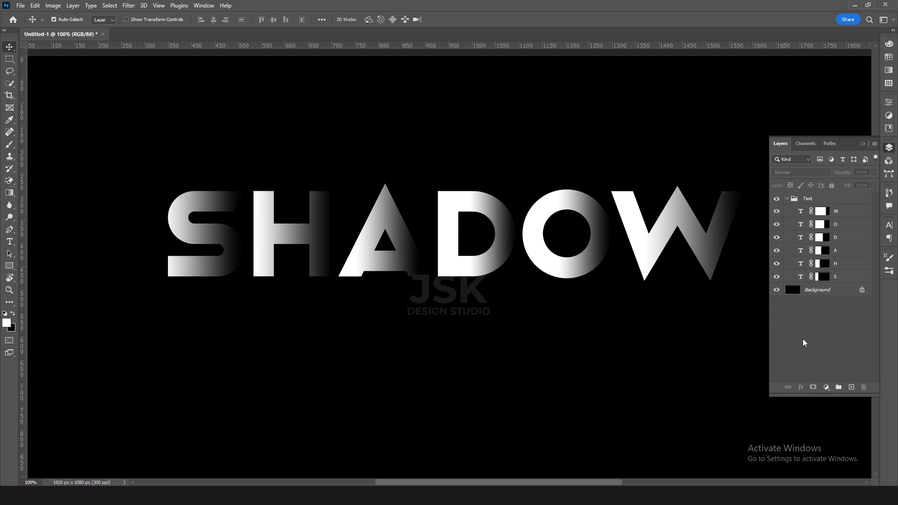
left_click(669, 221)
key("x")
left_click_drag(668, 220, 603, 231)
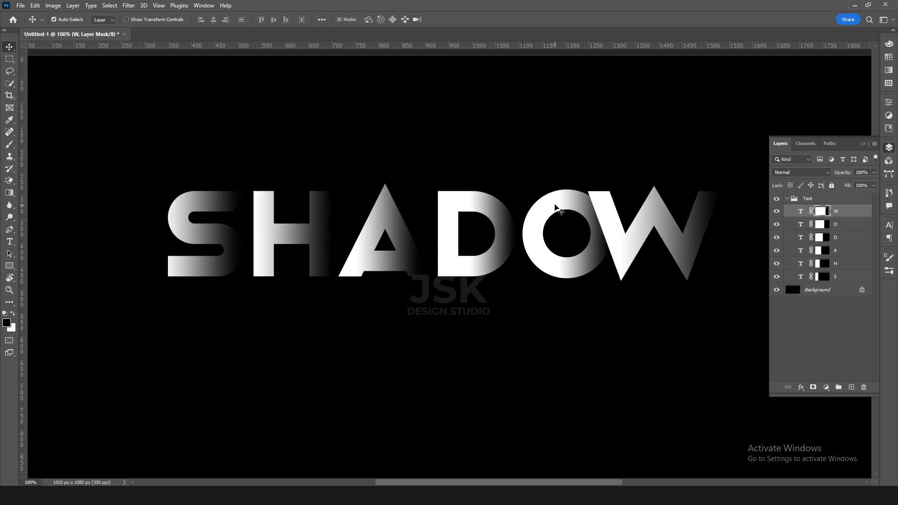
left_click(554, 206, "shift")
left_click_drag(552, 201, 524, 203)
Step: Add D, A and H to the selection and shift them left to overlap the S
left_click(453, 201, "shift")
left_click_drag(454, 201, 381, 206)
left_click(382, 205, "shift")
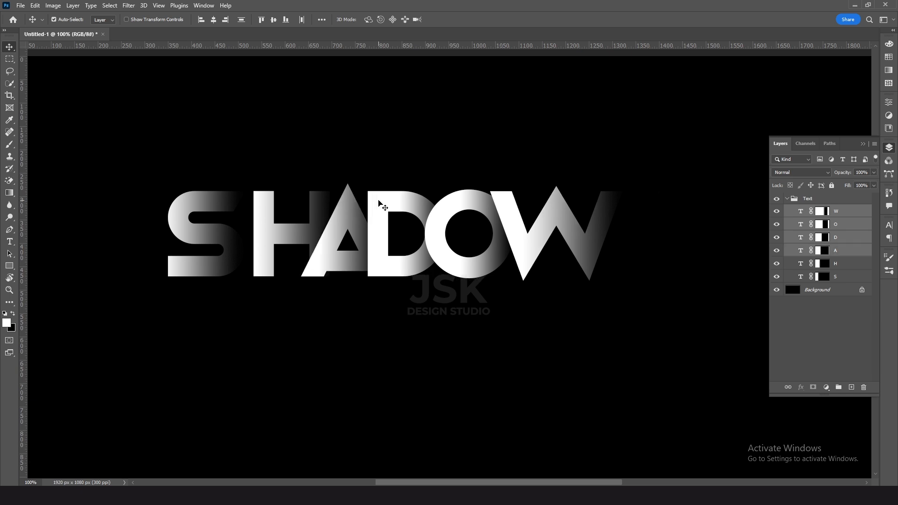
key("shift+Left")
key("shift+Left")
key("shift+Left")
left_click(269, 204, "shift")
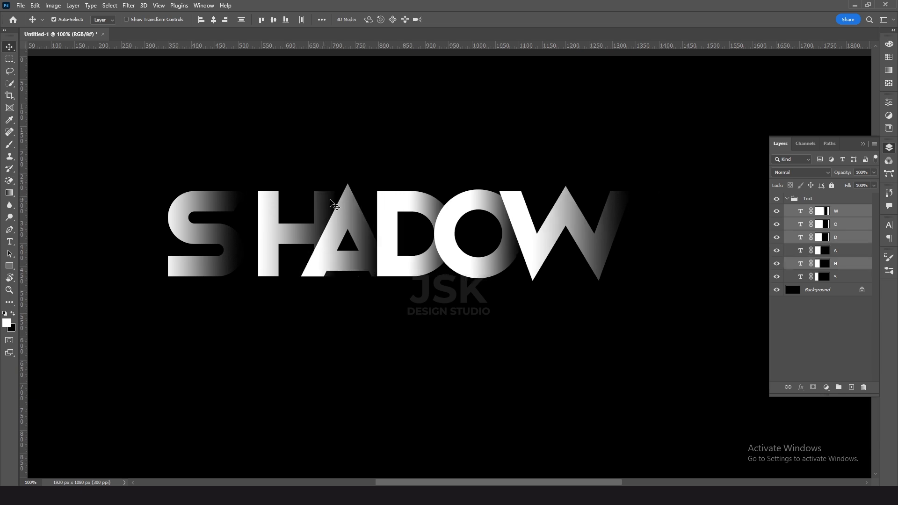
left_click_drag(269, 204, 248, 204)
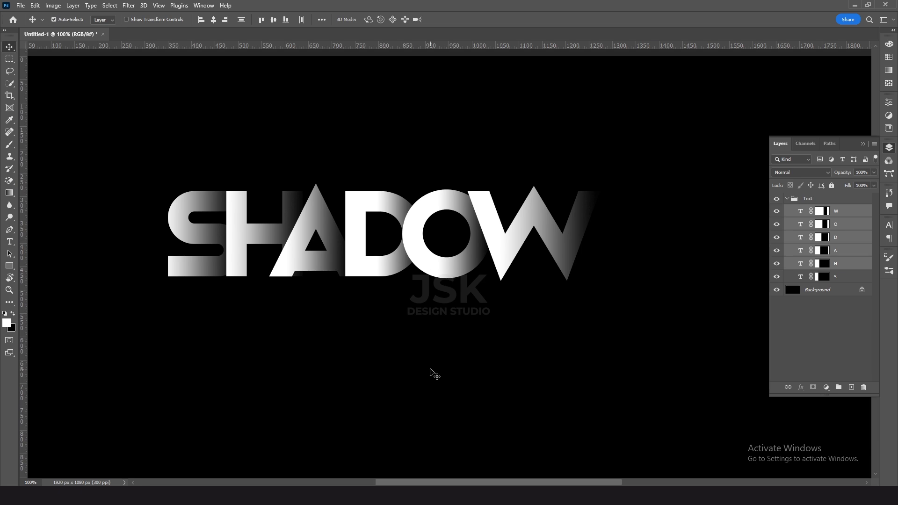
Step: Deselect the letters and target the W layer's mask with the Brush tool
left_click(431, 373)
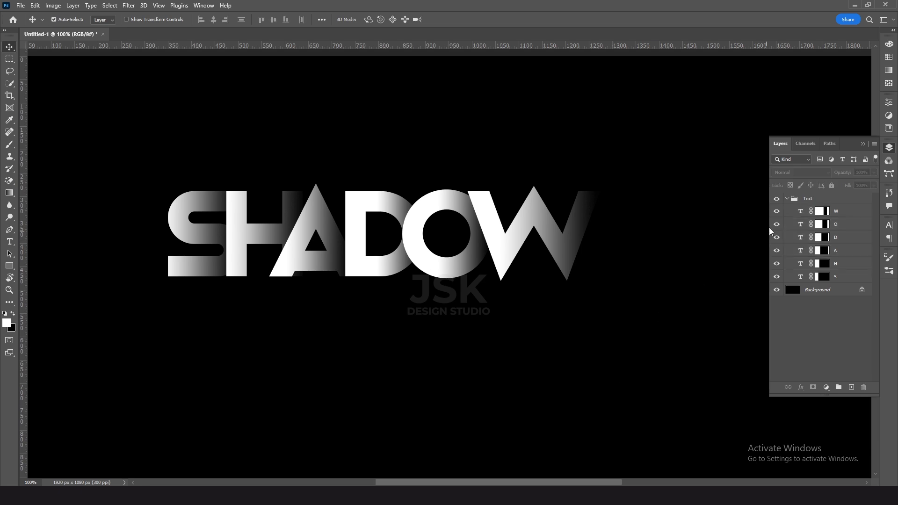
left_click(822, 211)
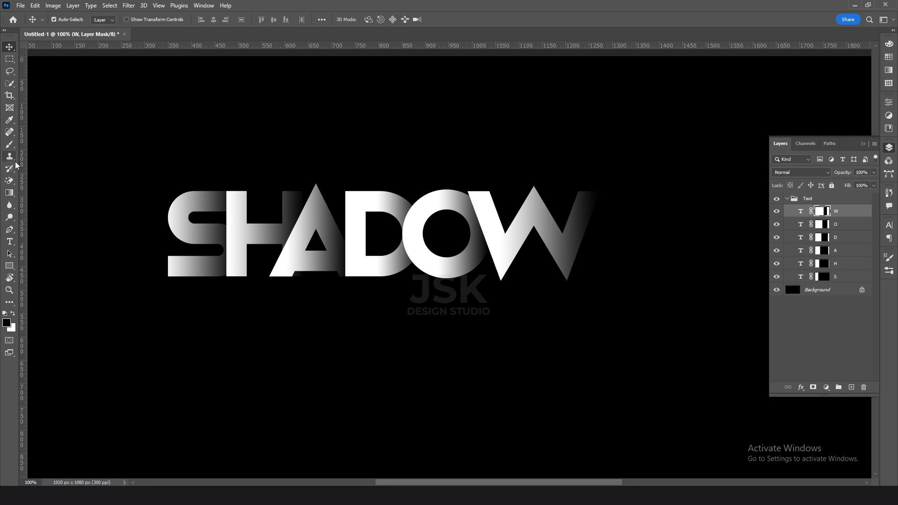
left_click(10, 144)
Step: Paint black at 75% opacity with a 70 px brush along the W mask's right edge
left_click(44, 146)
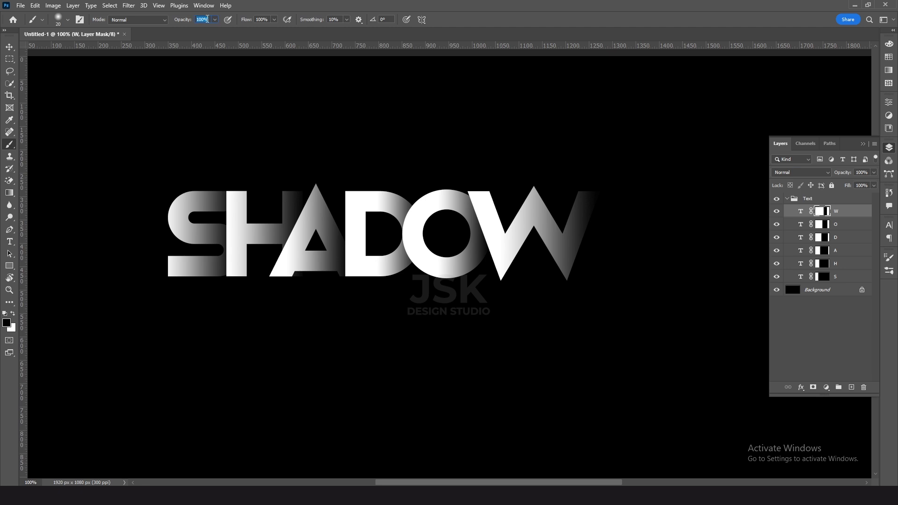
type("75")
key("bracketright")
key("bracketright")
key("bracketright")
key("bracketright")
key("bracketright")
mouse_move(583, 189)
left_mouse_down()
mouse_move(575, 296)
mouse_move(585, 192)
mouse_move(587, 246)
left_mouse_up()
key("ctrl+z")
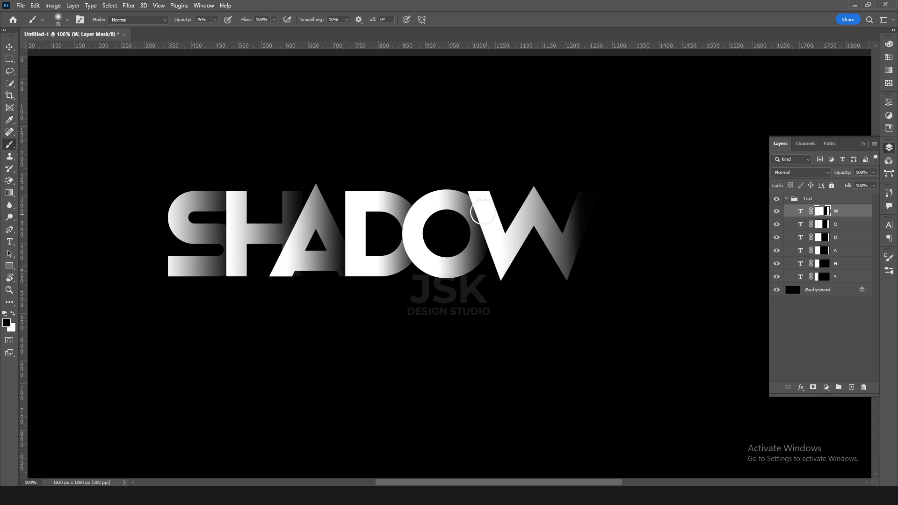
Step: Step through the O, D and S masks at 50% brush strength, then collapse the Text group
key("alt+bracketleft")
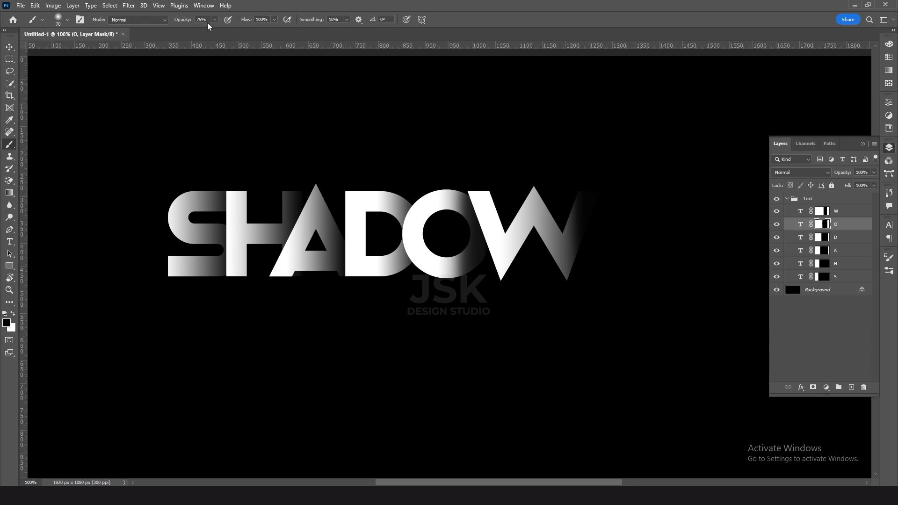
key("5")
left_click(842, 240)
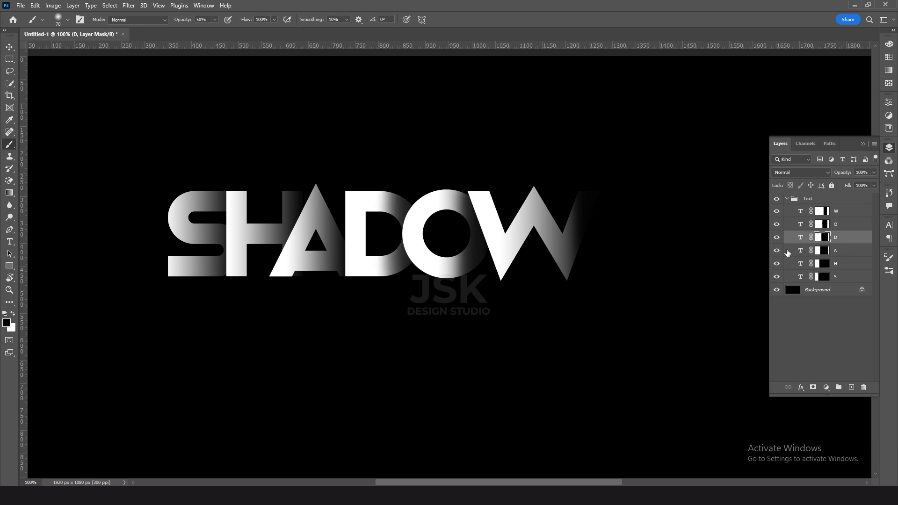
key("alt+bracketleft")
key("alt+bracketleft")
key("alt+bracketleft")
key("v")
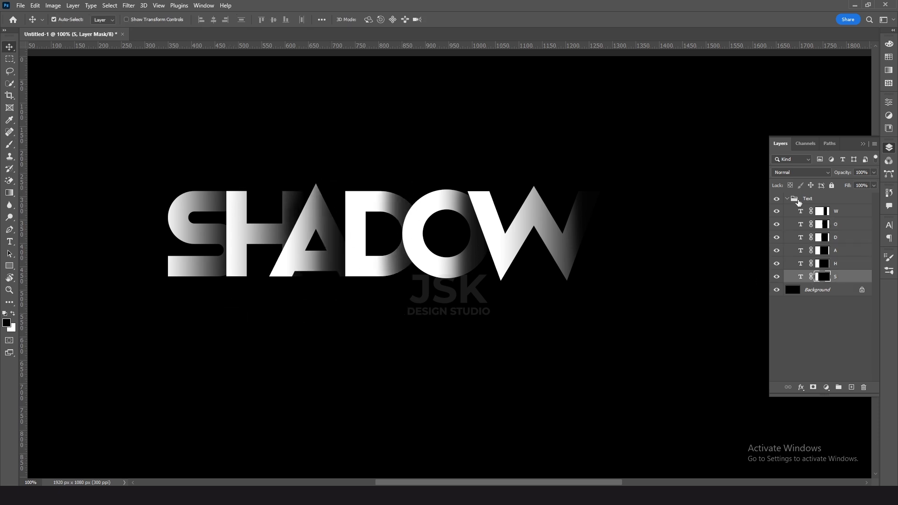
left_click(787, 199)
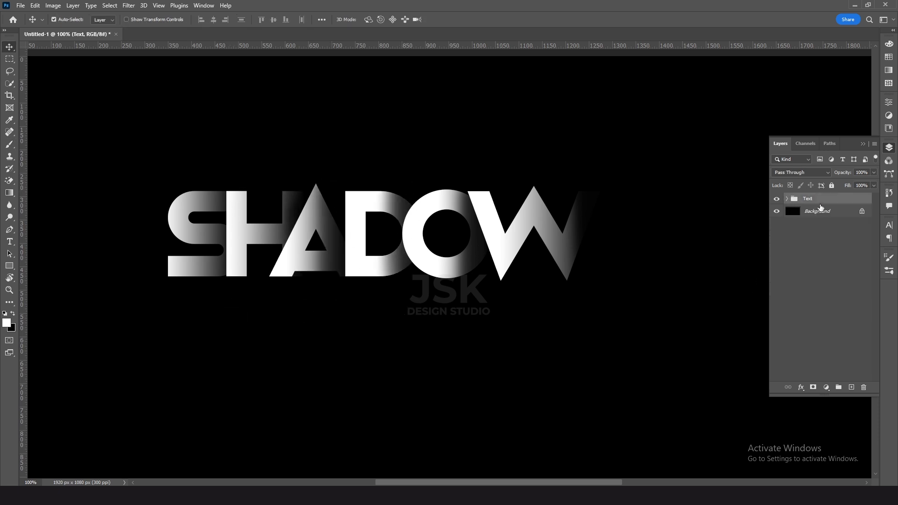
Step: Duplicate Text as Reflection, flip it vertically and place it just below the original SHADOW
left_click_drag(808, 199, 852, 387)
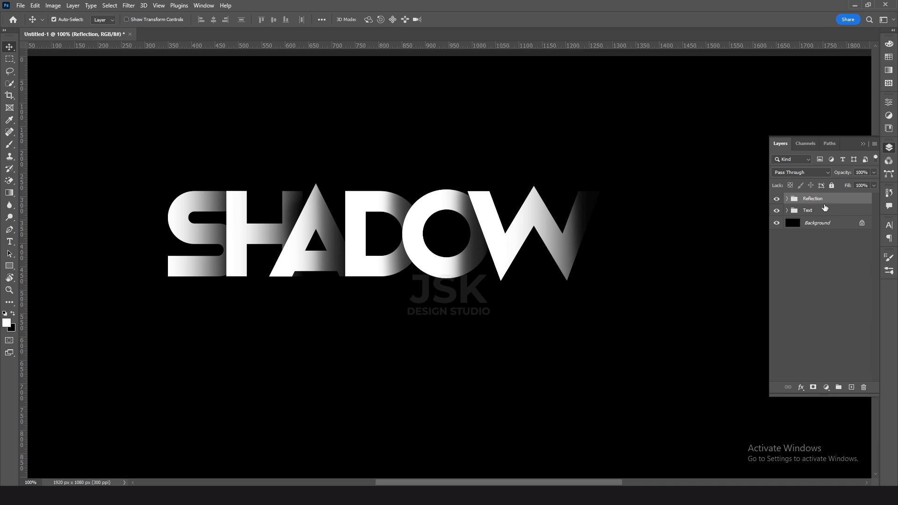
left_click_drag(824, 207, 815, 215)
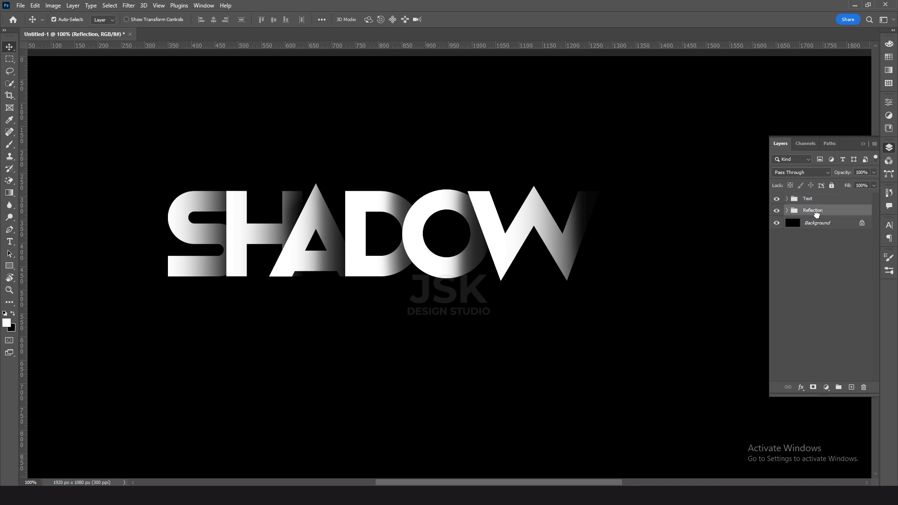
key("ctrl+t")
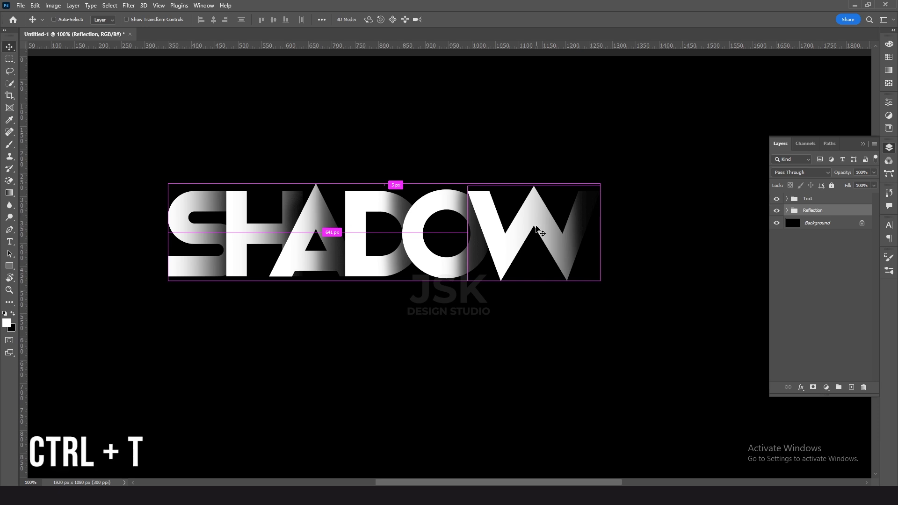
right_click(527, 217)
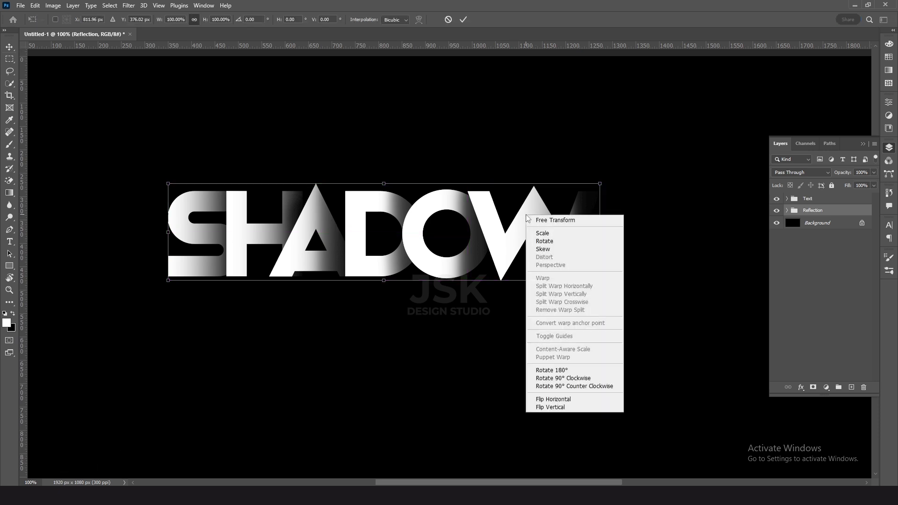
left_click(551, 407)
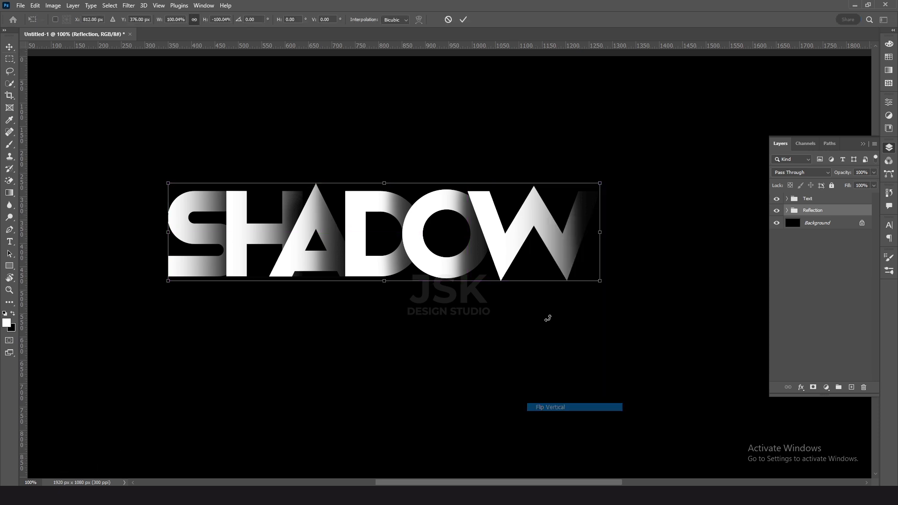
left_click_drag(563, 211, 568, 296)
key("Up")
key("Up")
key("Up")
key("Up")
key("Up")
key("Up")
key("Up")
key("Up")
key("Up")
key("Return")
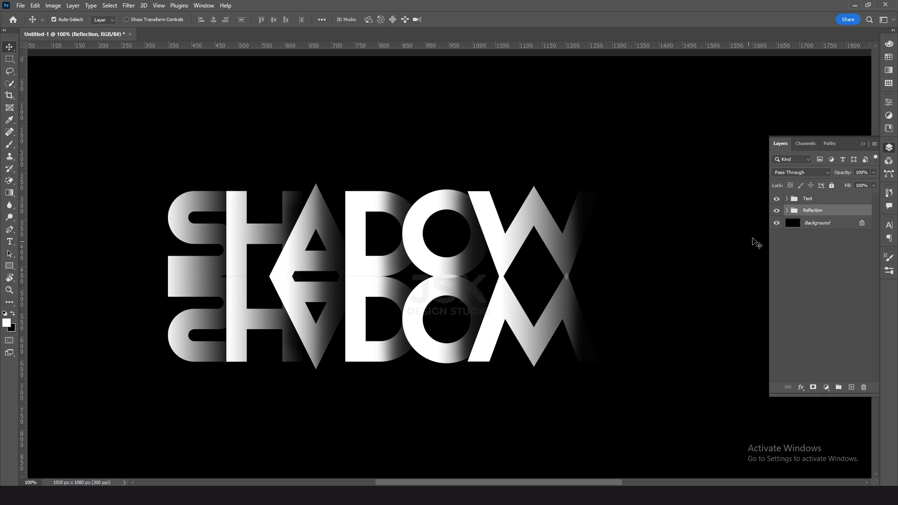
left_click(815, 202, "ctrl")
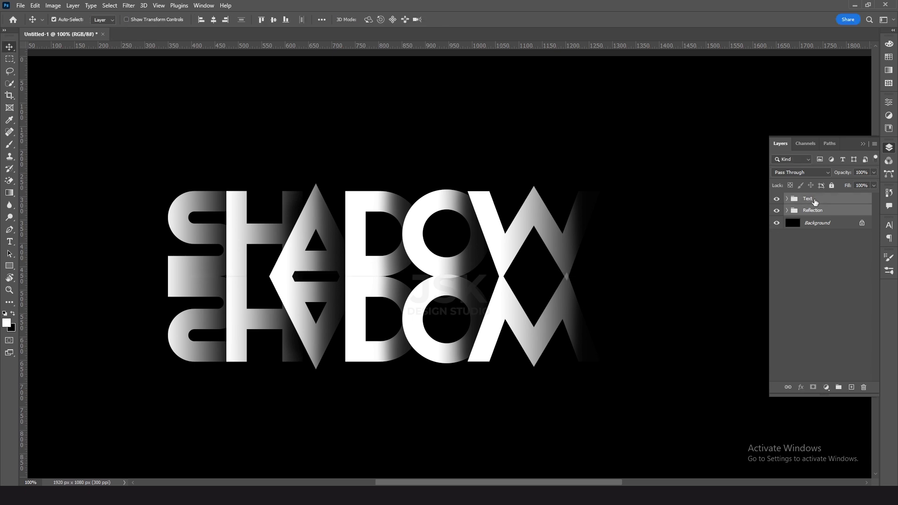
Step: Scale the Text and Reflection groups together to about 155%, then reselect Reflection
key("ctrl+t")
left_click_drag(600, 185, 720, 131)
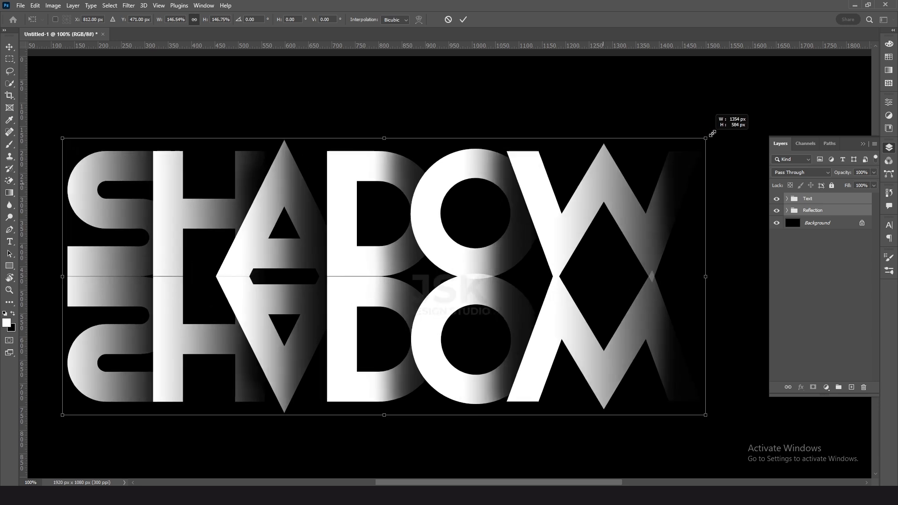
left_click_drag(720, 131, 720, 130)
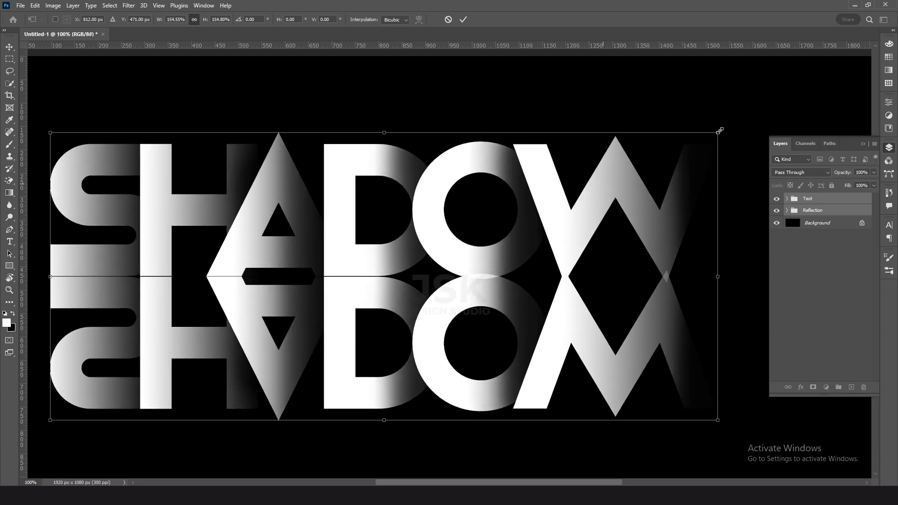
key("Return")
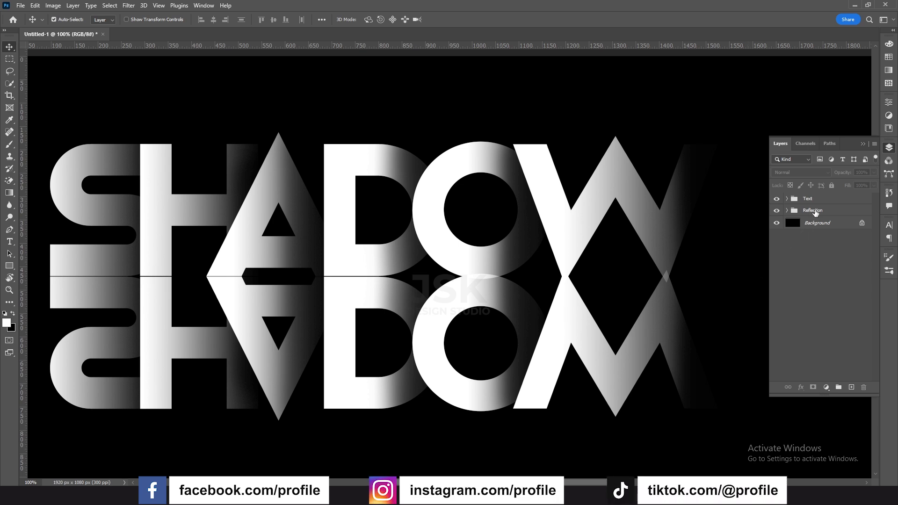
left_click(814, 211)
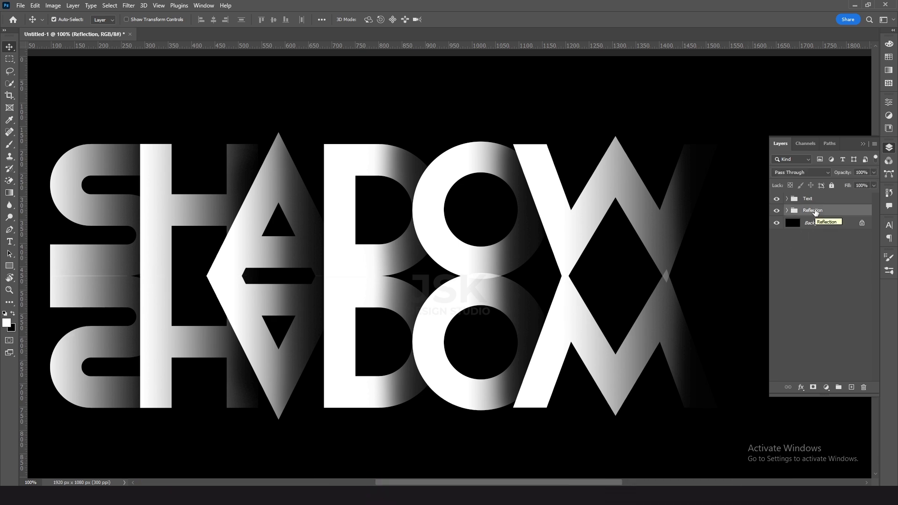
left_click_drag(802, 223, 804, 281)
left_click(826, 261)
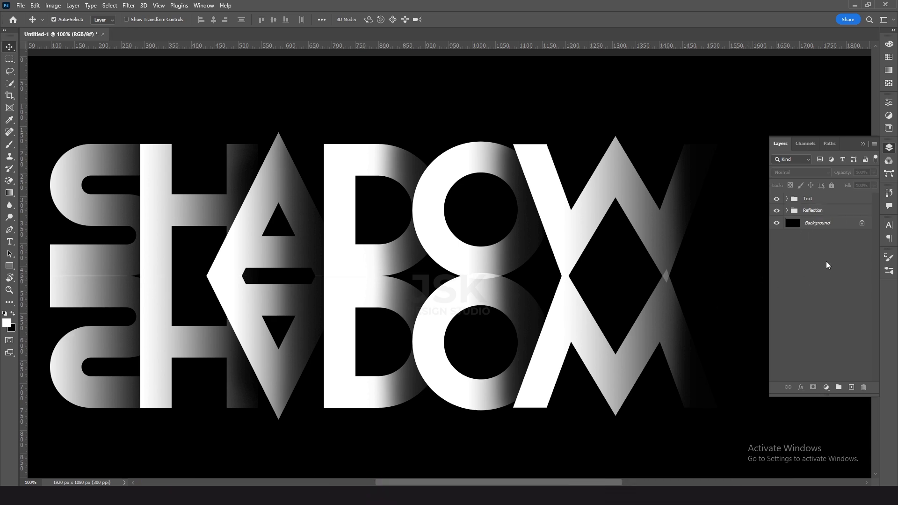
left_click(813, 213)
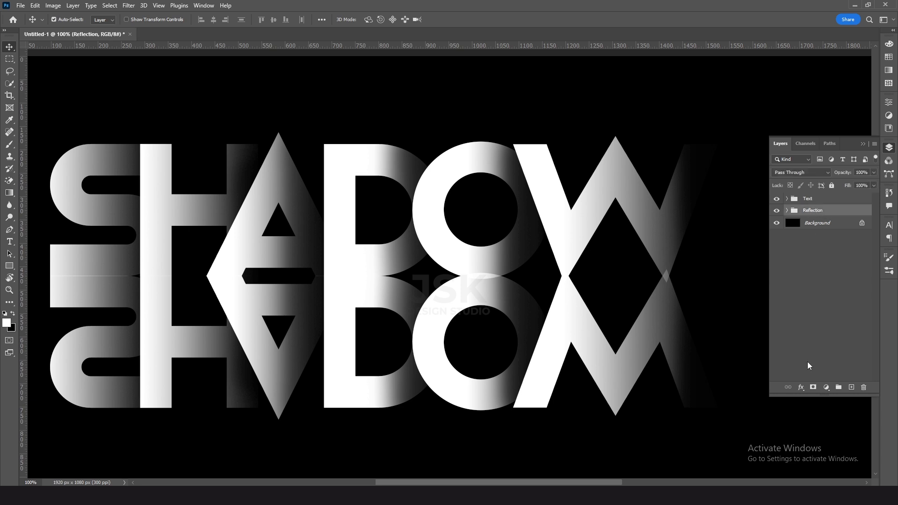
Step: Fade the mirrored SHADOW downward with a gradient layer mask on Reflection, and set the group's opacity to 80%
left_click(813, 387)
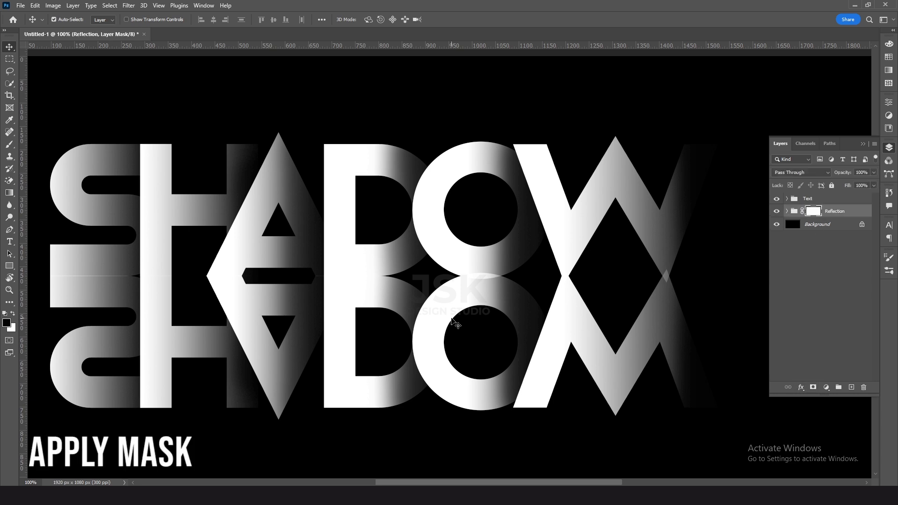
key("g")
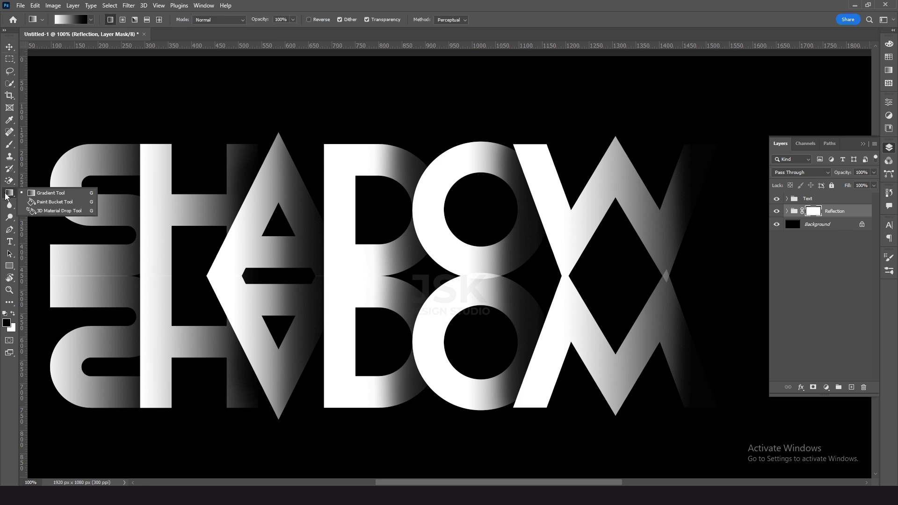
left_click_drag(343, 447, 362, 203)
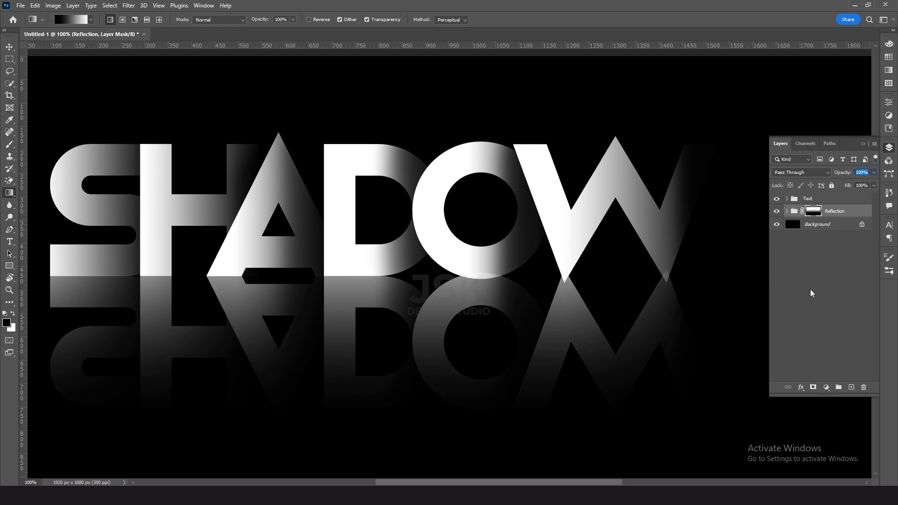
type("80")
key("Return")
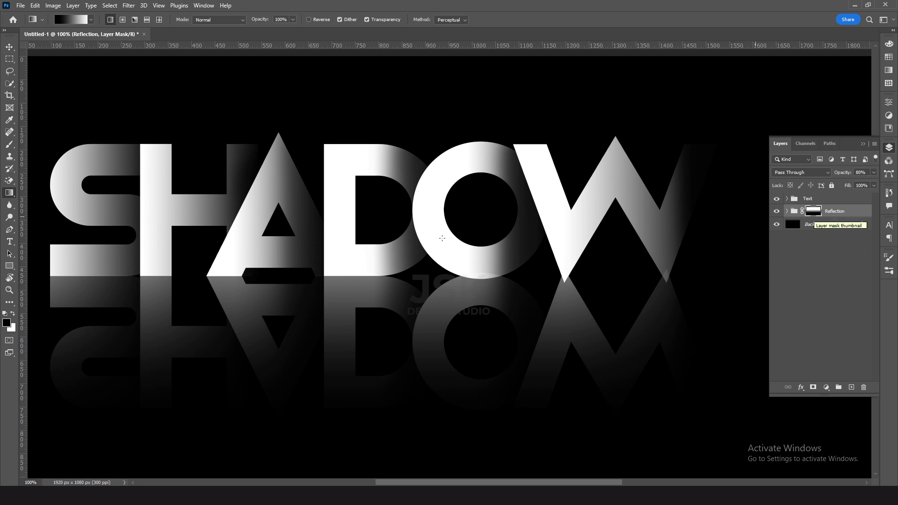
key("b")
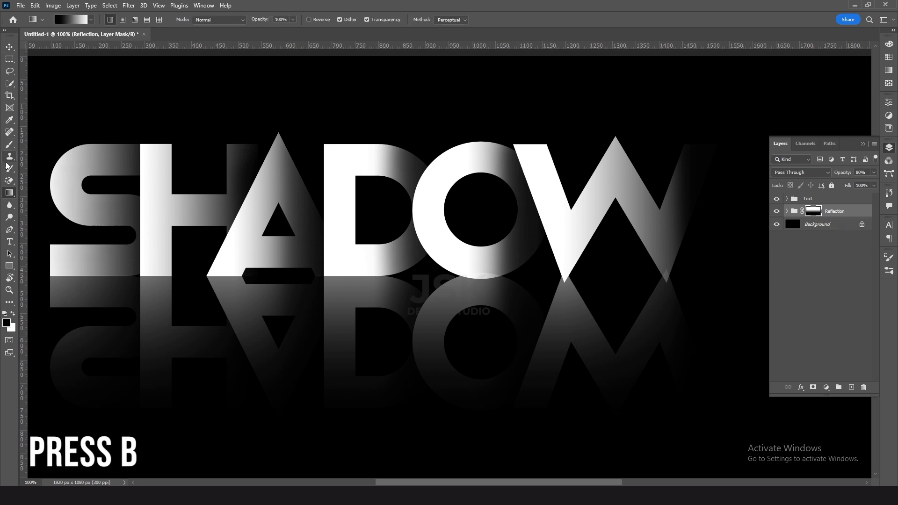
Step: Zoom in under the O and paint out the reflection seam with a smaller standard brush
right_click(9, 144)
left_click(42, 145)
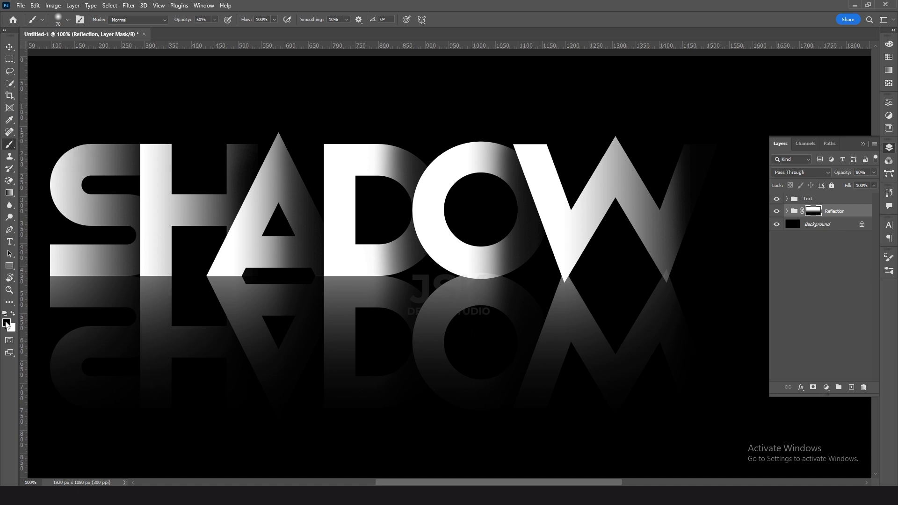
left_click(566, 300, "ctrl")
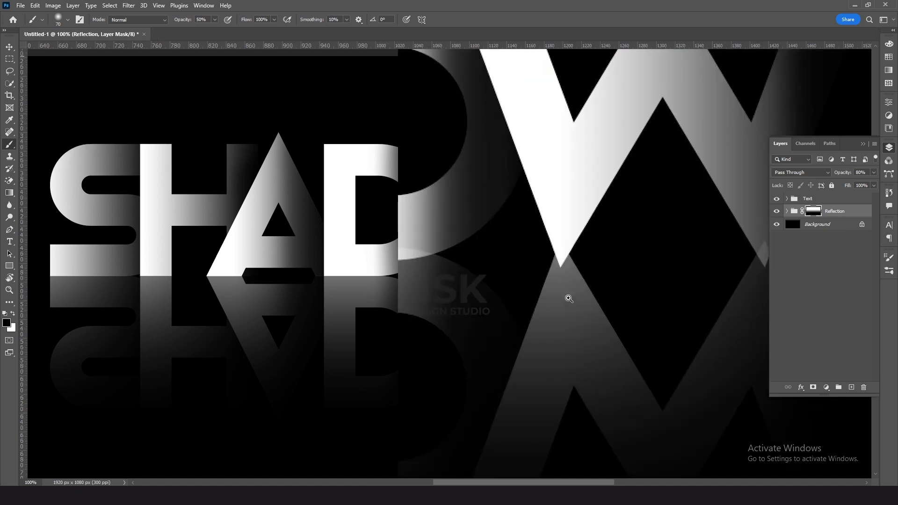
left_click(332, 283, "ctrl")
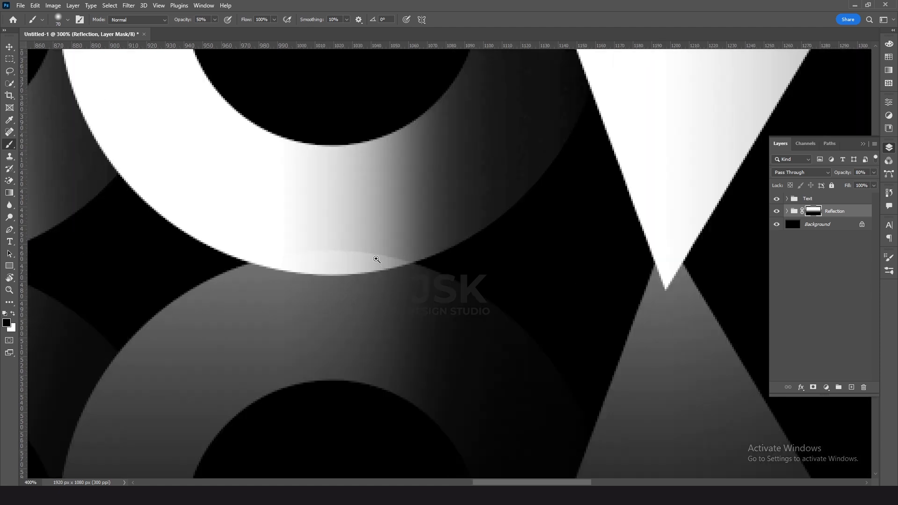
key("bracketleft")
key("bracketleft")
key("bracketleft")
key("bracketleft")
key("bracketleft")
key("bracketleft")
mouse_move(273, 251)
left_mouse_down()
mouse_move(410, 247)
mouse_move(320, 259)
left_mouse_up()
Step: Check the W's reflection joins, shrink the brush further, and fit the whole image on screen
mouse_move(643, 266)
left_mouse_down()
mouse_move(312, 264)
mouse_move(361, 266)
left_mouse_up()
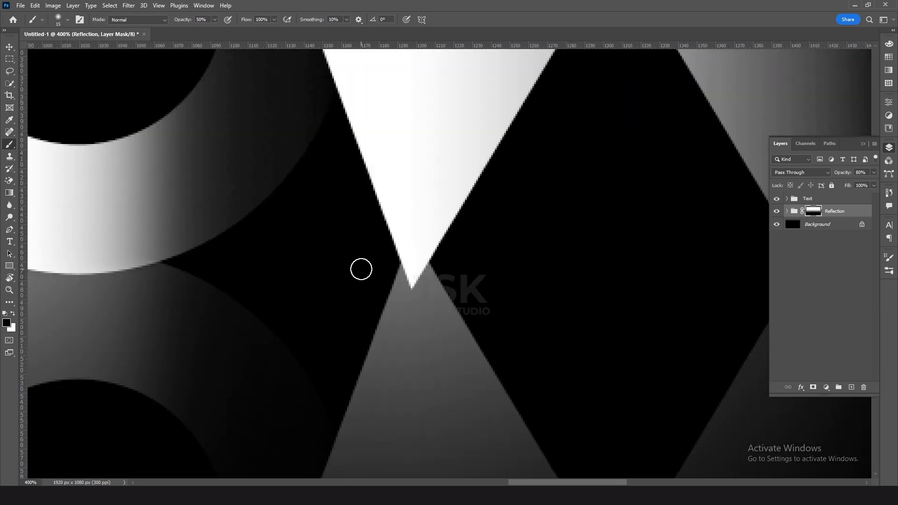
left_click_drag(584, 271, 289, 265)
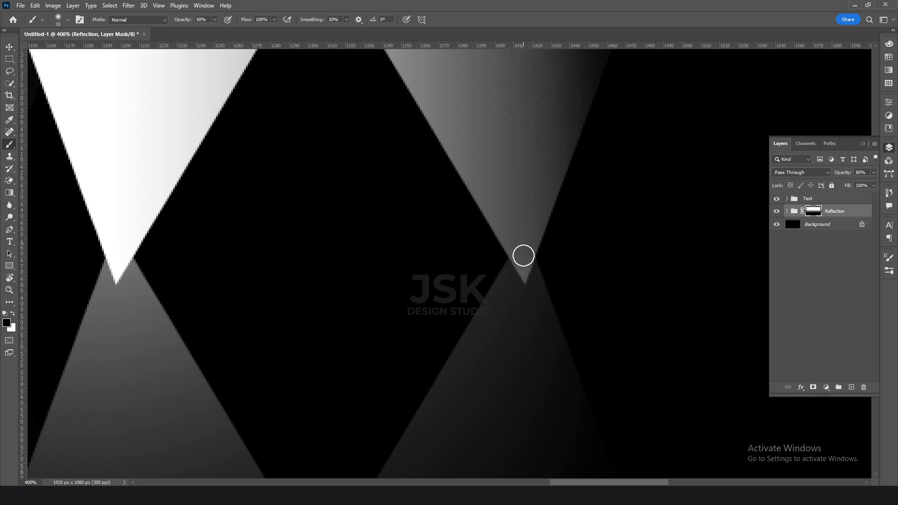
key("ctrl+0")
key("v")
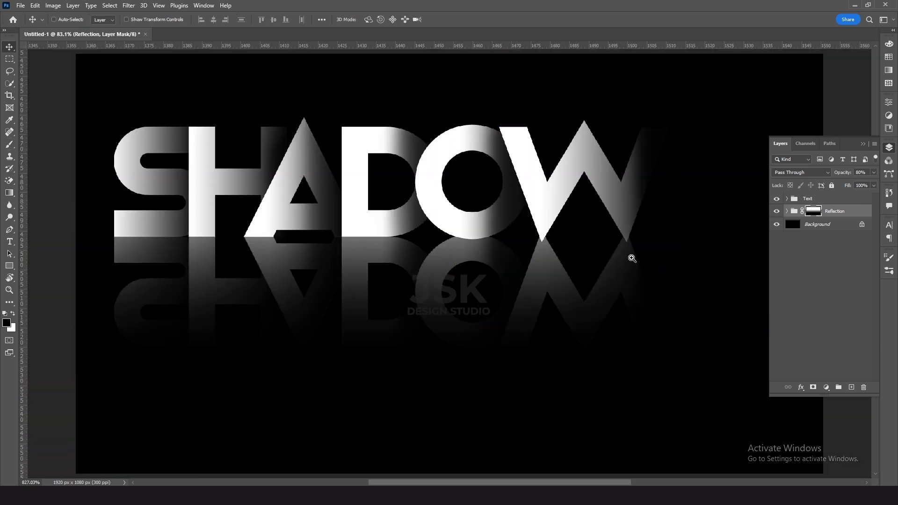
scroll(645, 261, "up", 10)
mouse_move(369, 201)
left_mouse_down()
mouse_move(433, 251)
mouse_move(438, 245)
left_mouse_up()
scroll(439, 251, "down", 1)
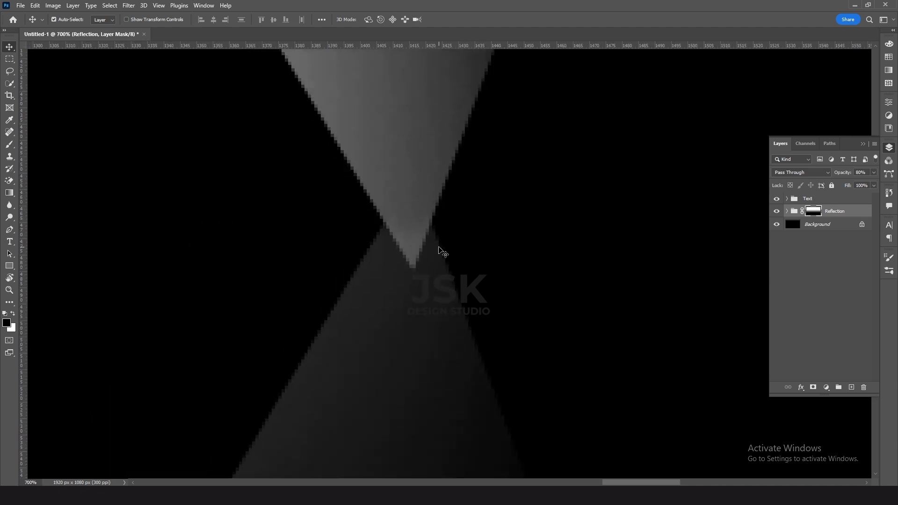
key("b")
key("bracketleft")
key("bracketleft")
key("bracketleft")
key("bracketleft")
key("bracketleft")
key("bracketleft")
key("ctrl+0")
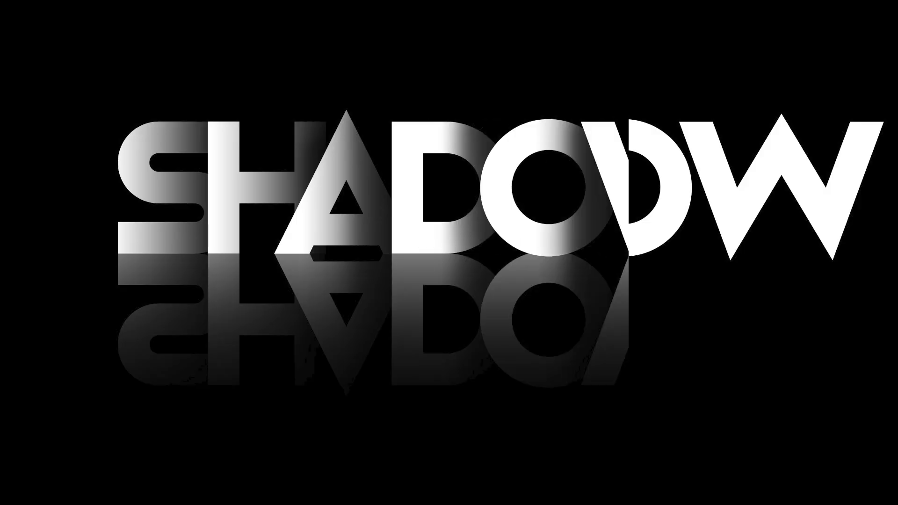